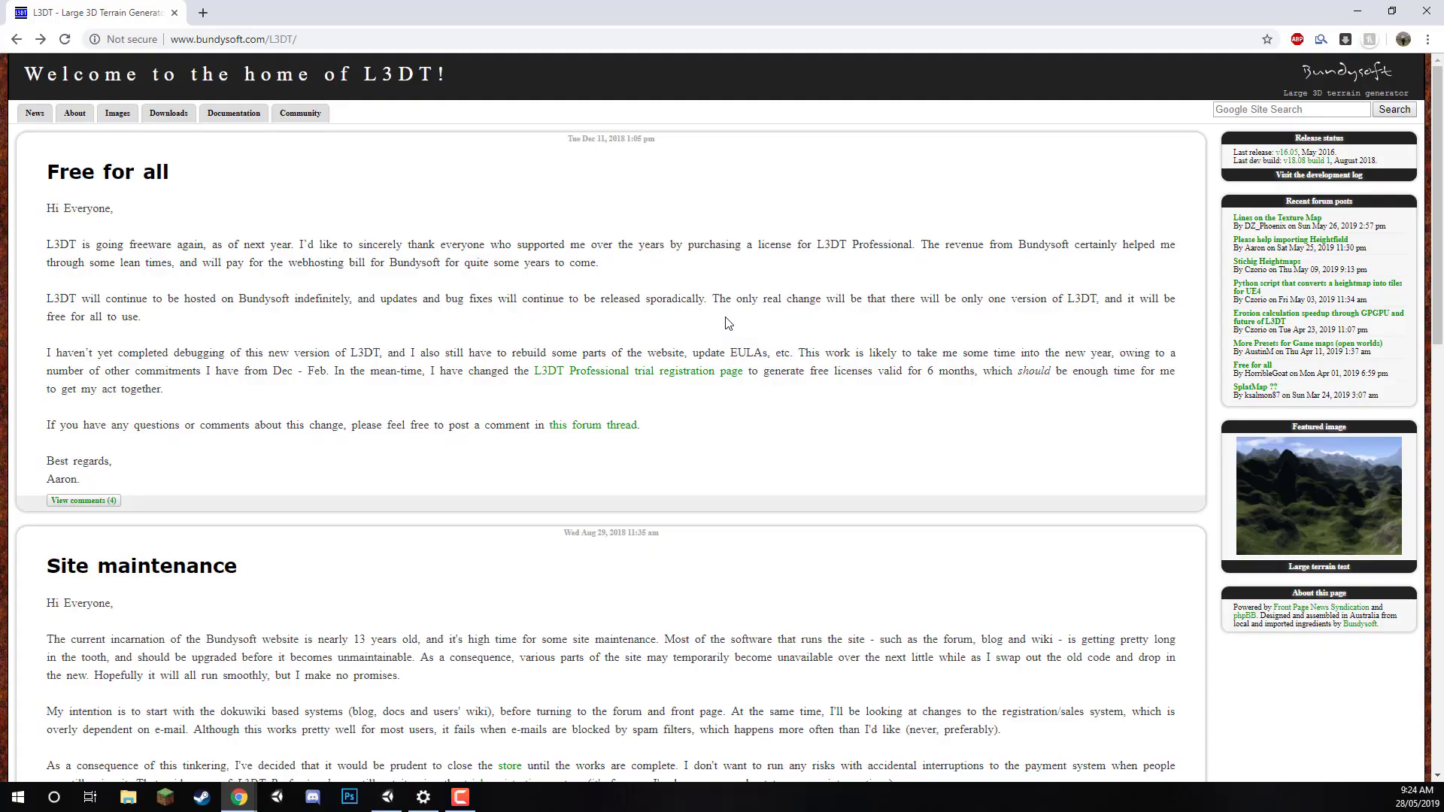
# Download the stable L3DT Standard Edition v16.05 installer from the Bundysoft L3DT website.
pyautogui.click(234, 40)
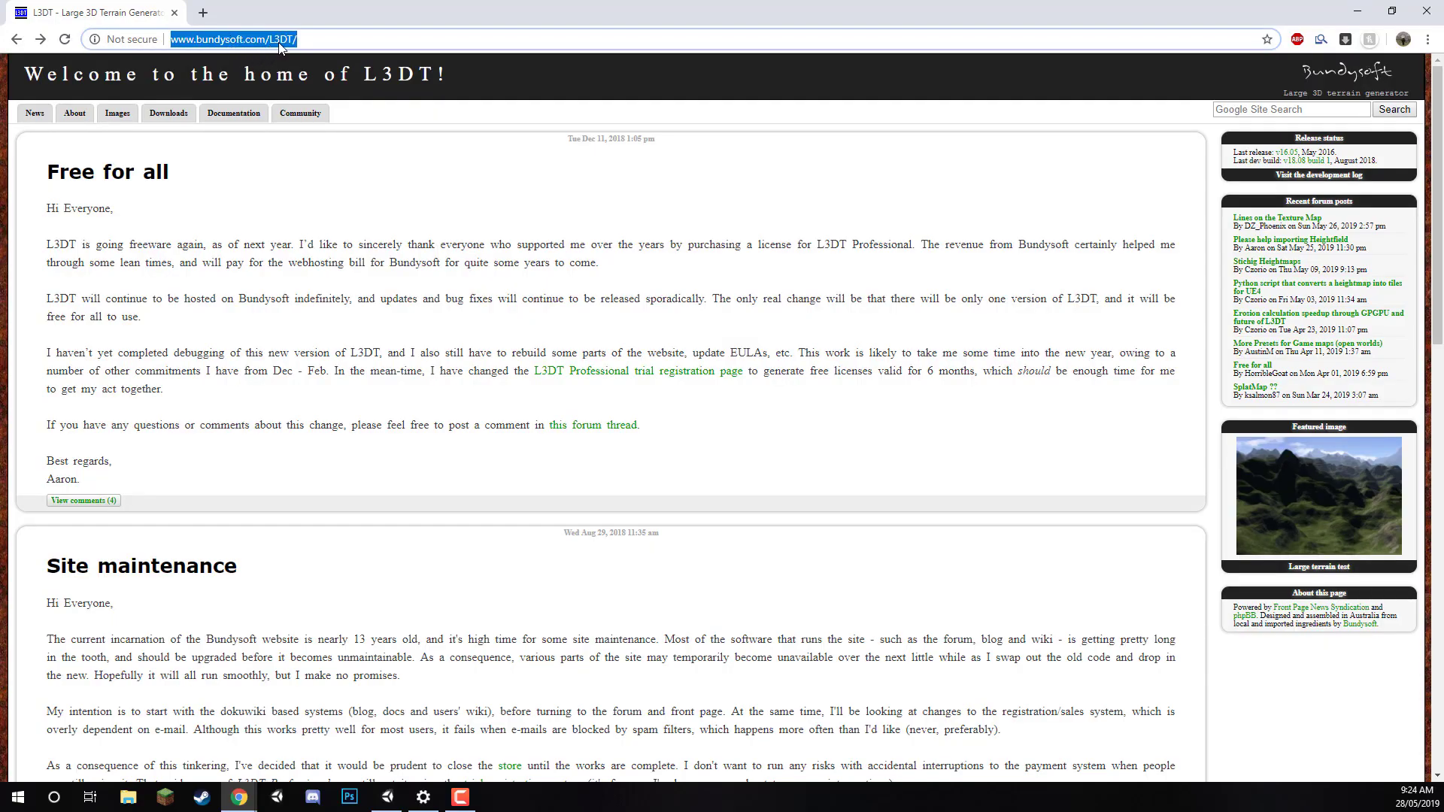
pyautogui.click(574, 211)
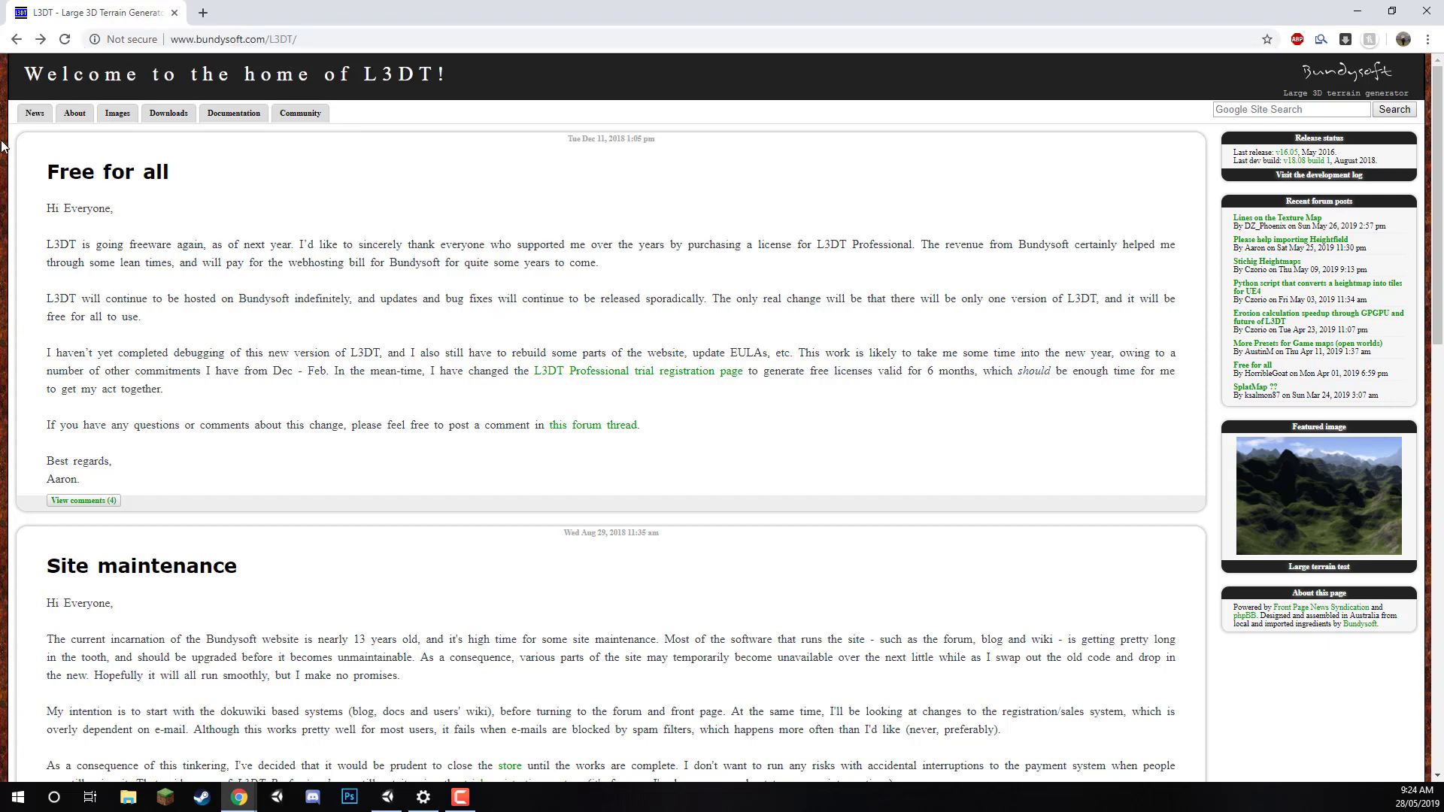
pyautogui.click(173, 117)
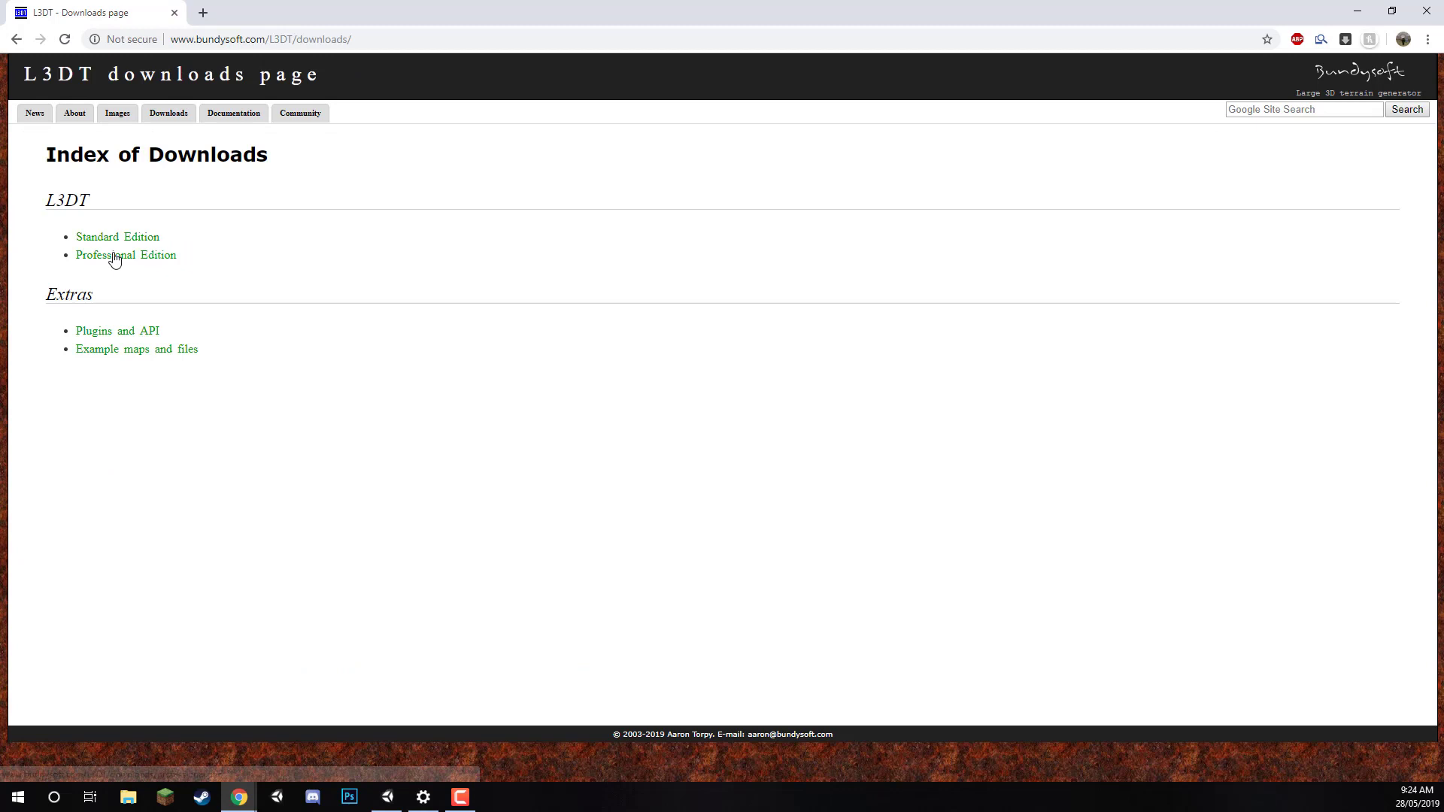
pyautogui.click(120, 240)
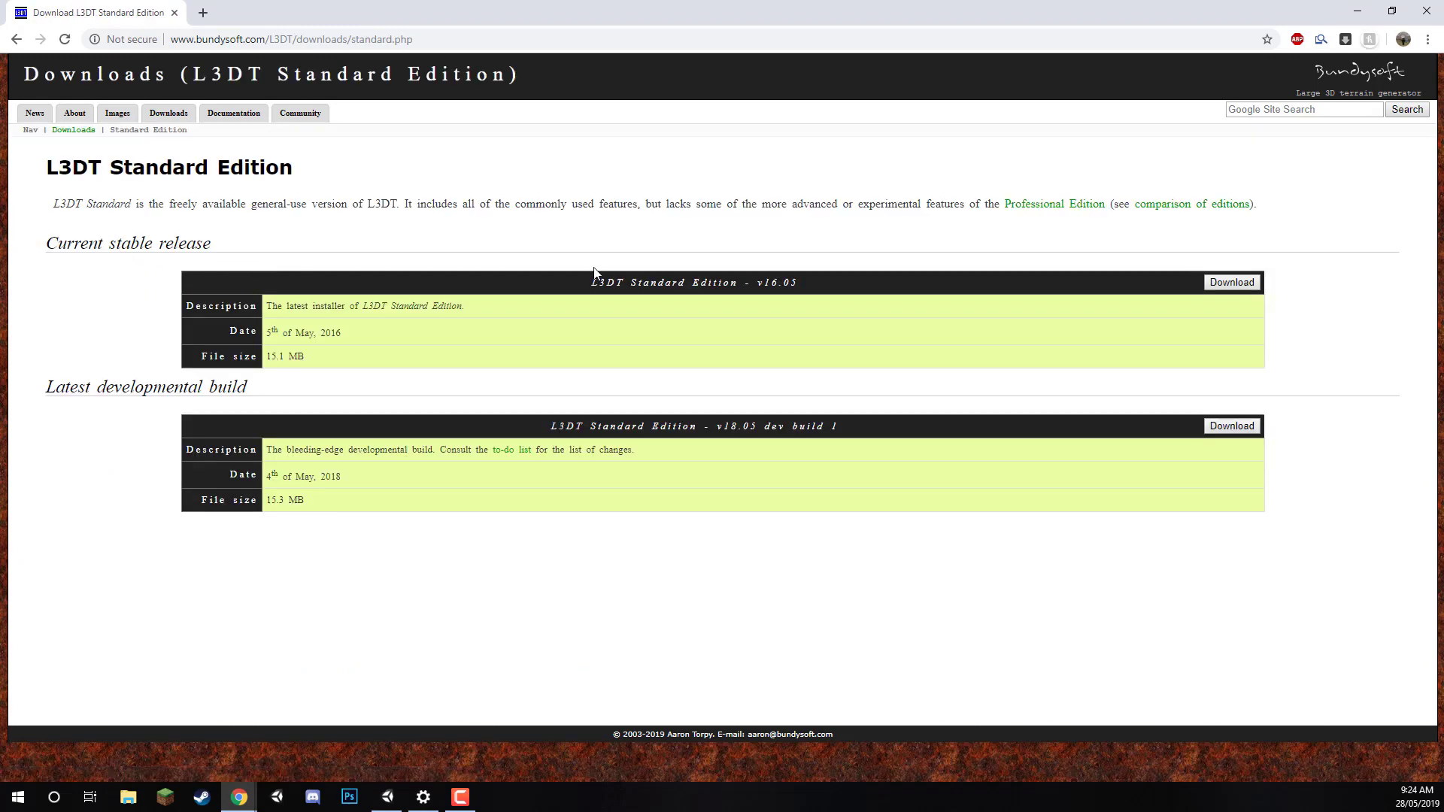
pyautogui.click(1230, 283)
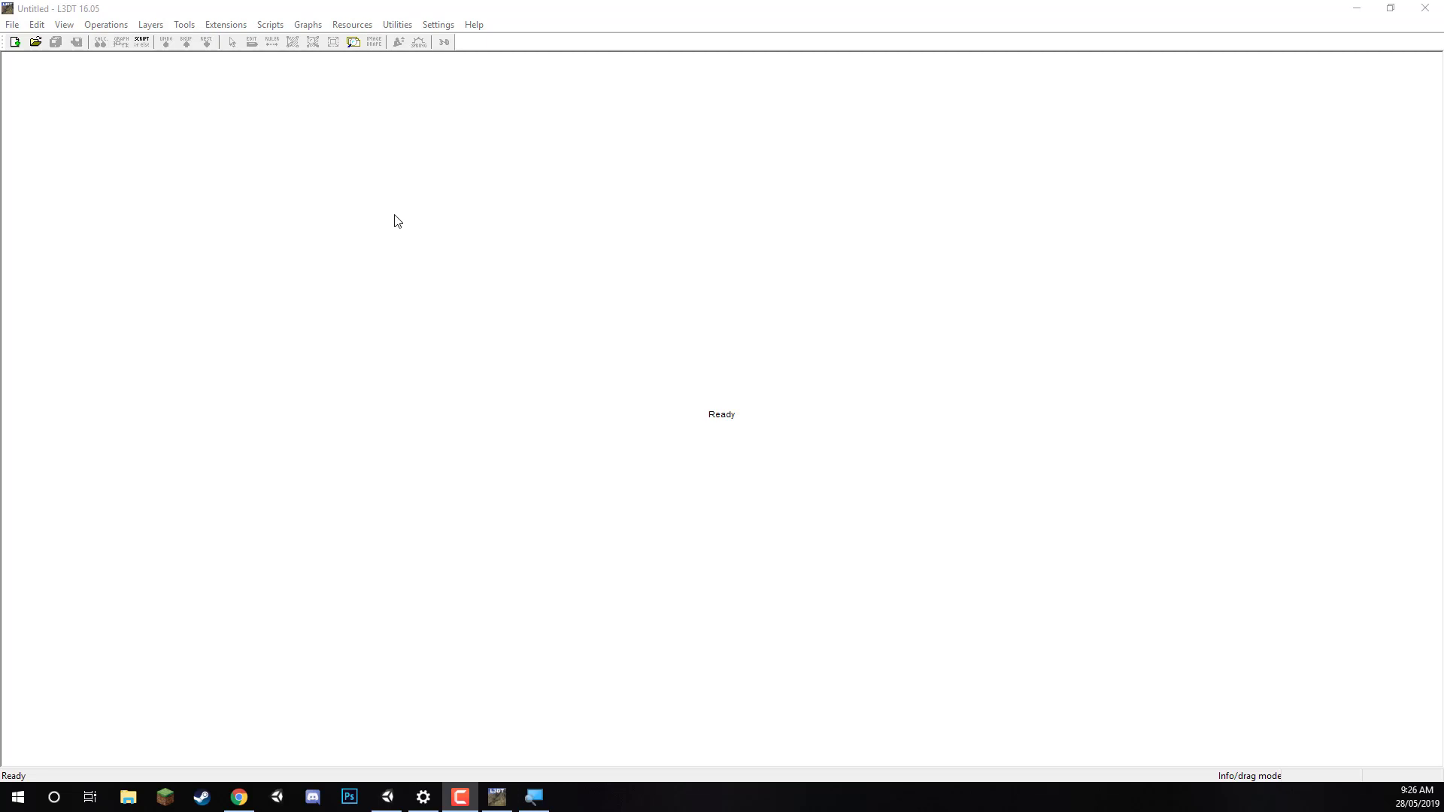
# Set up a new designable map with a 1024 x 1024 heightfield, 10 m horizontal scale, HF/DM ratio 64 and default Temperate design parameters.
pyautogui.click(16, 43)
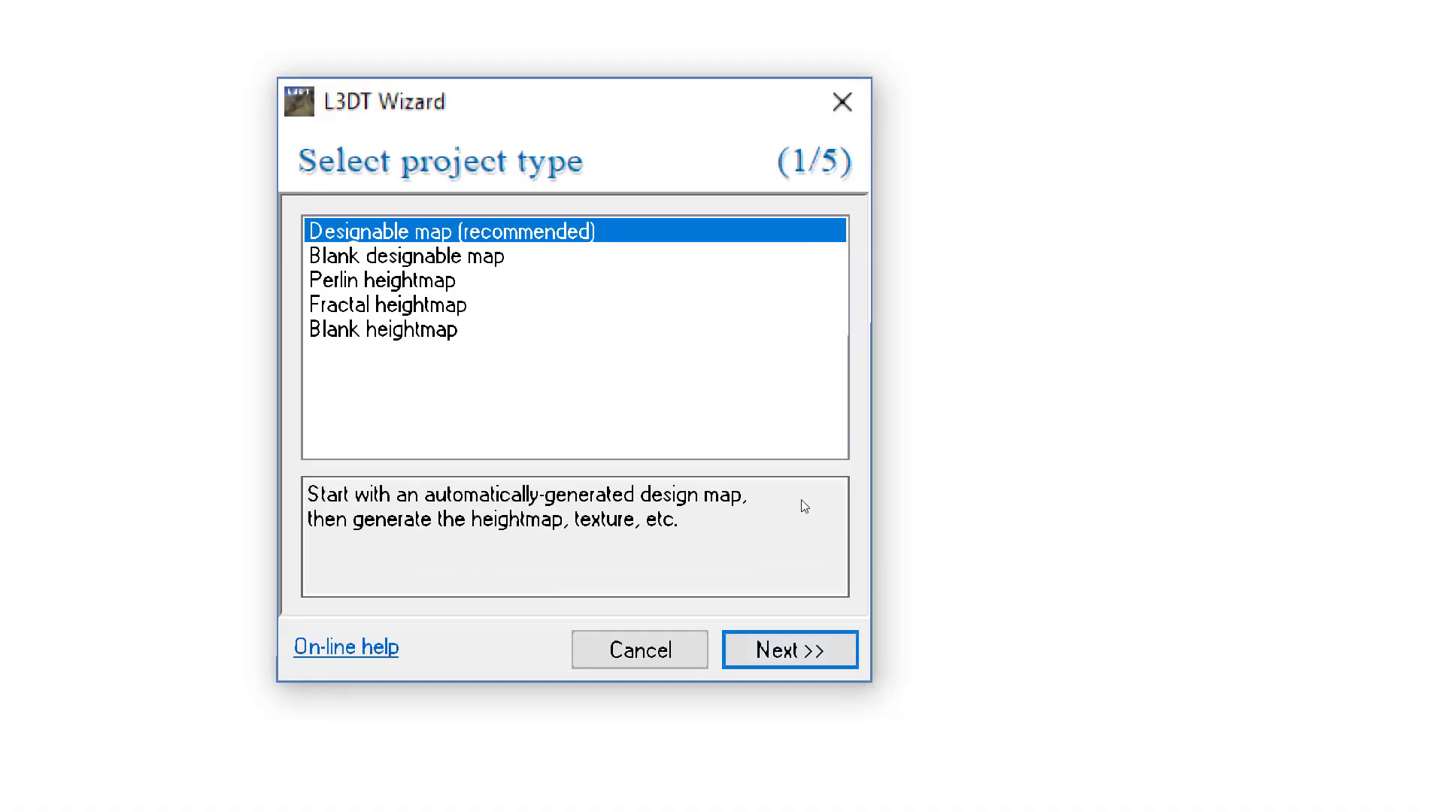
pyautogui.press('Return')
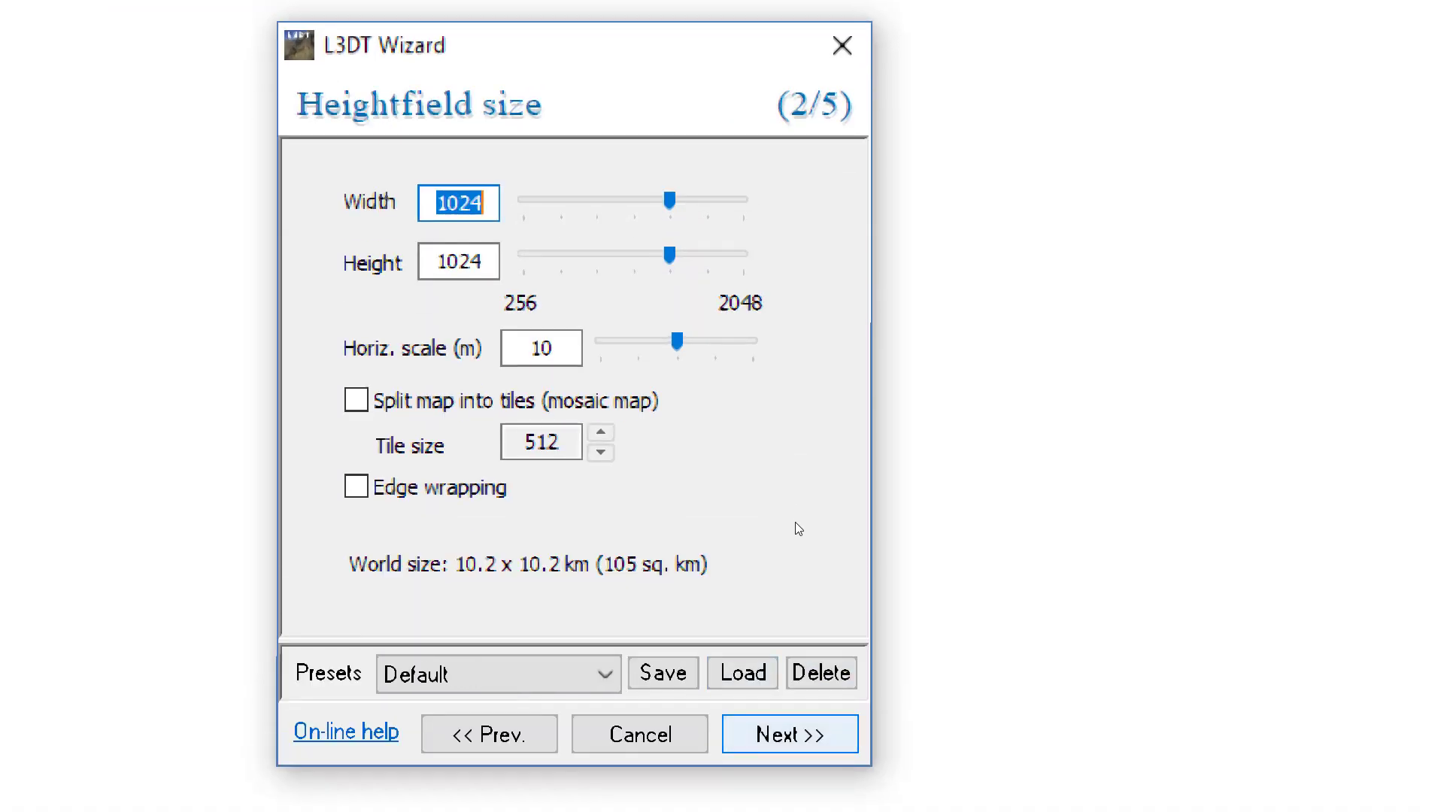
pyautogui.press('Return')
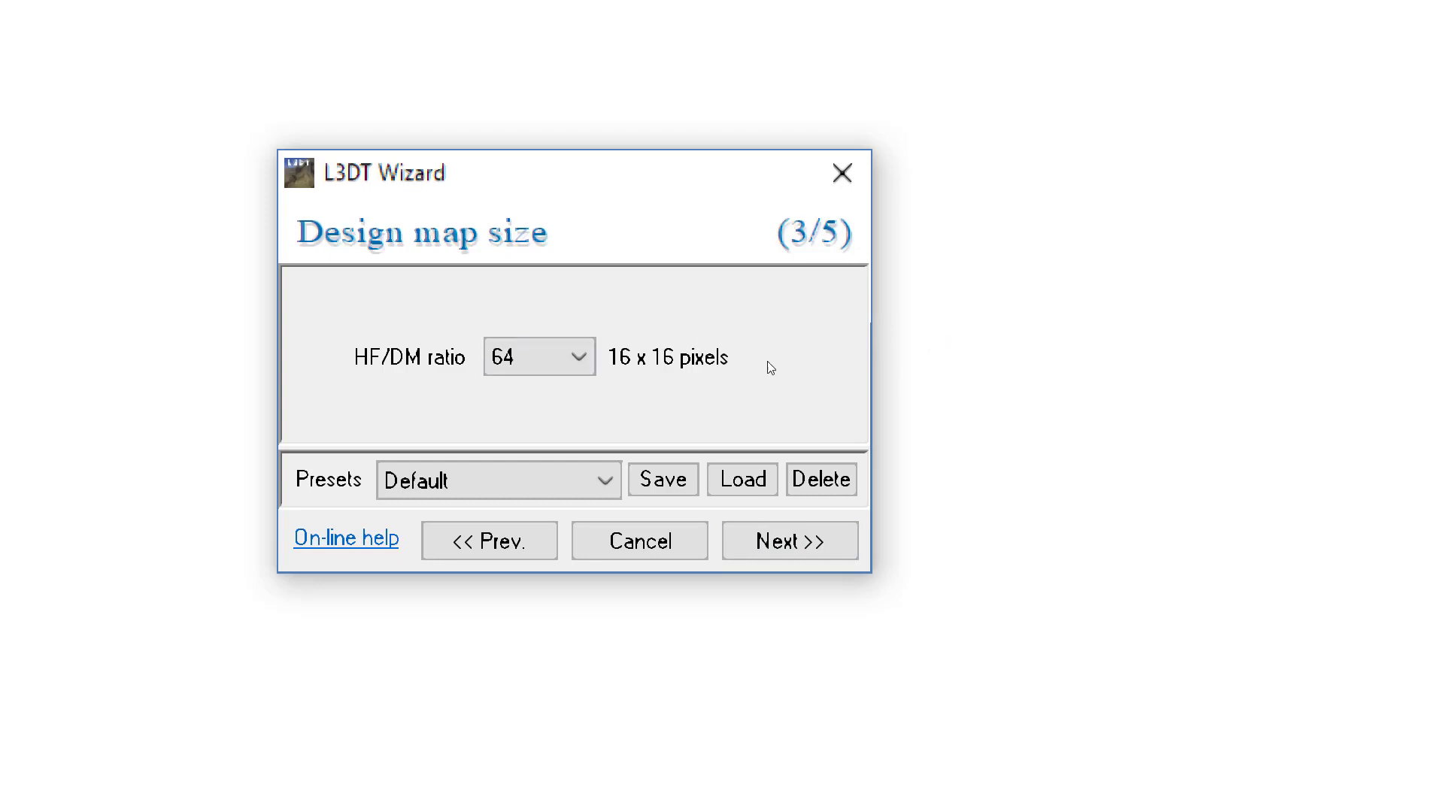
pyautogui.press('Return')
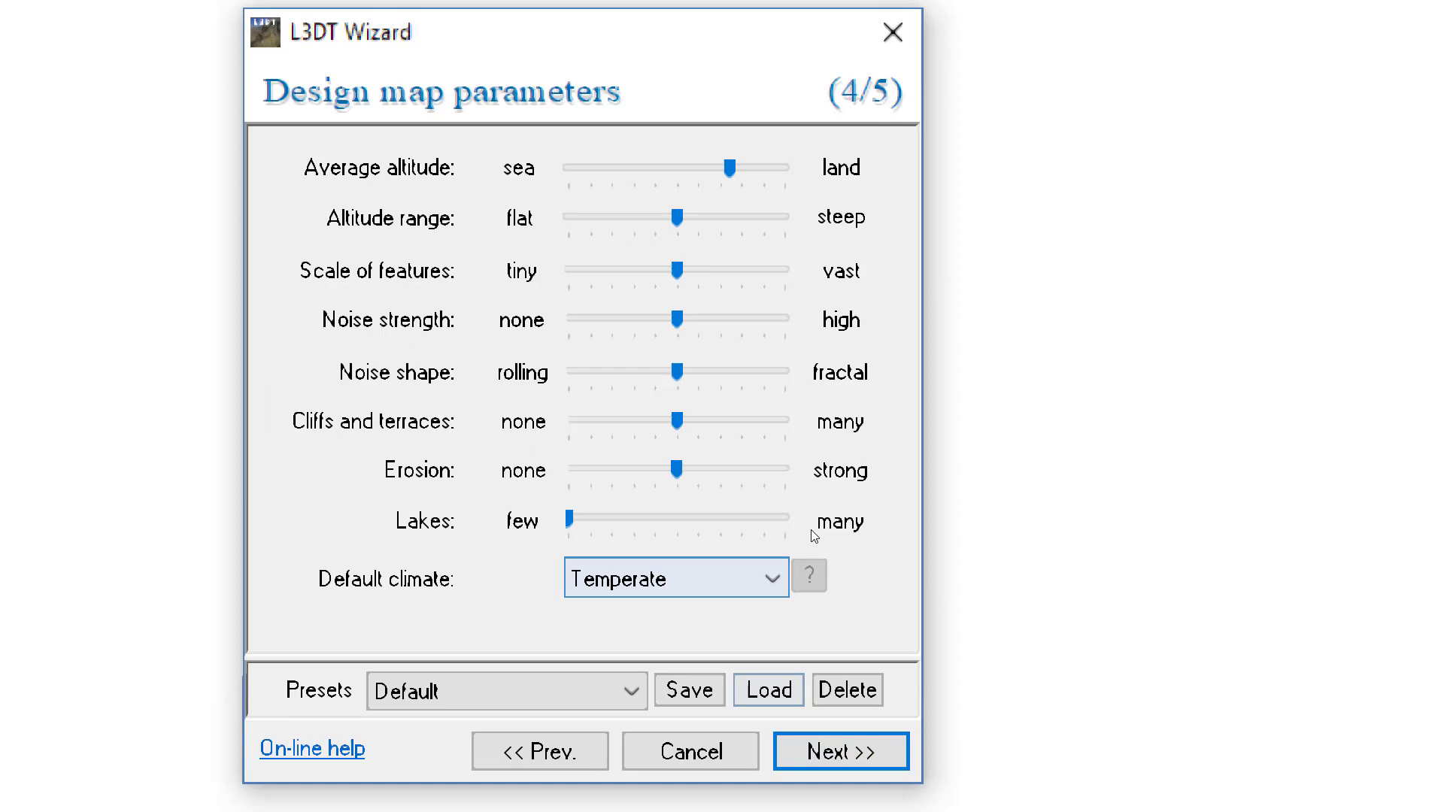
pyautogui.press('Return')
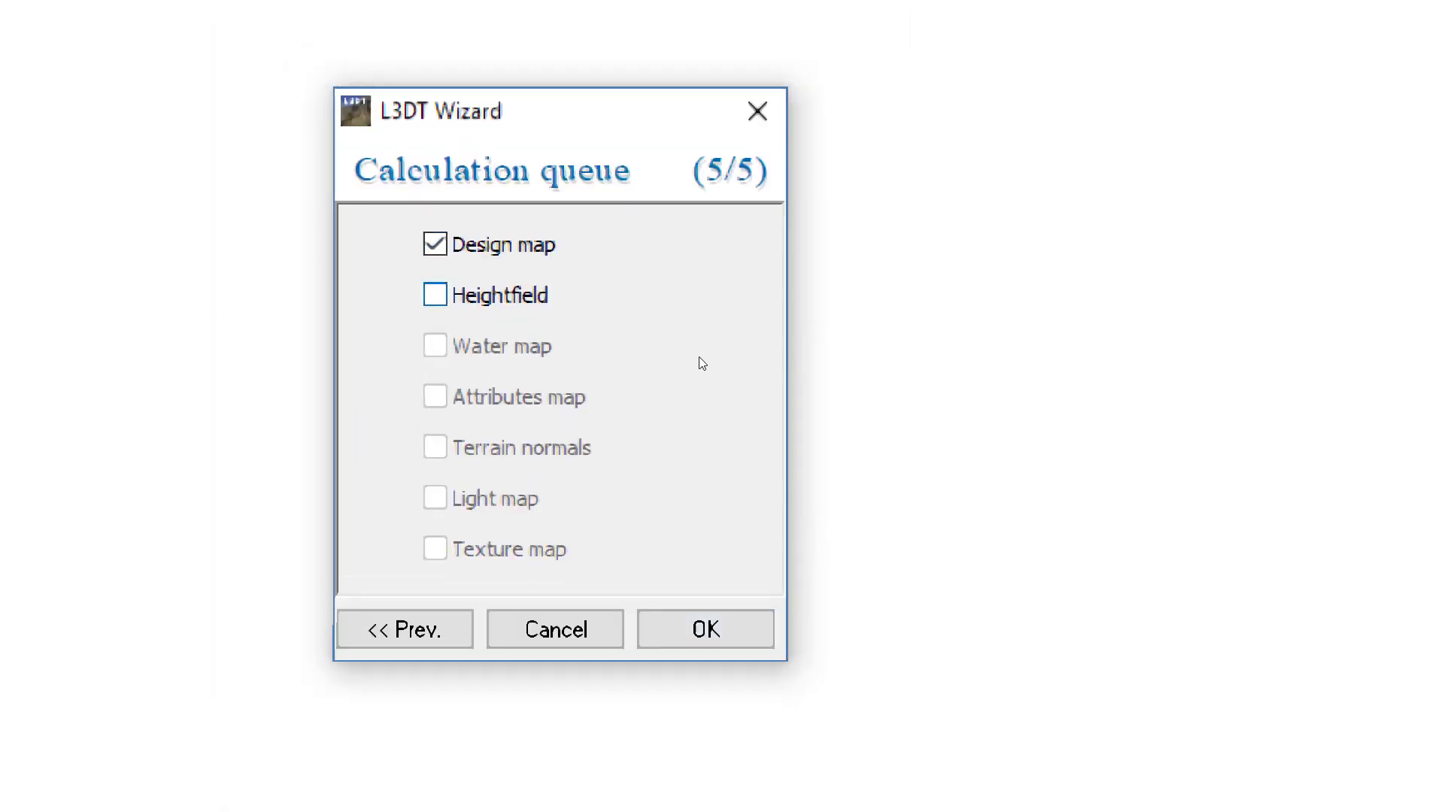
# Add the heightfield, water map, attributes map, terrain normals, light map and texture map to the calculation queue.
pyautogui.press('space')
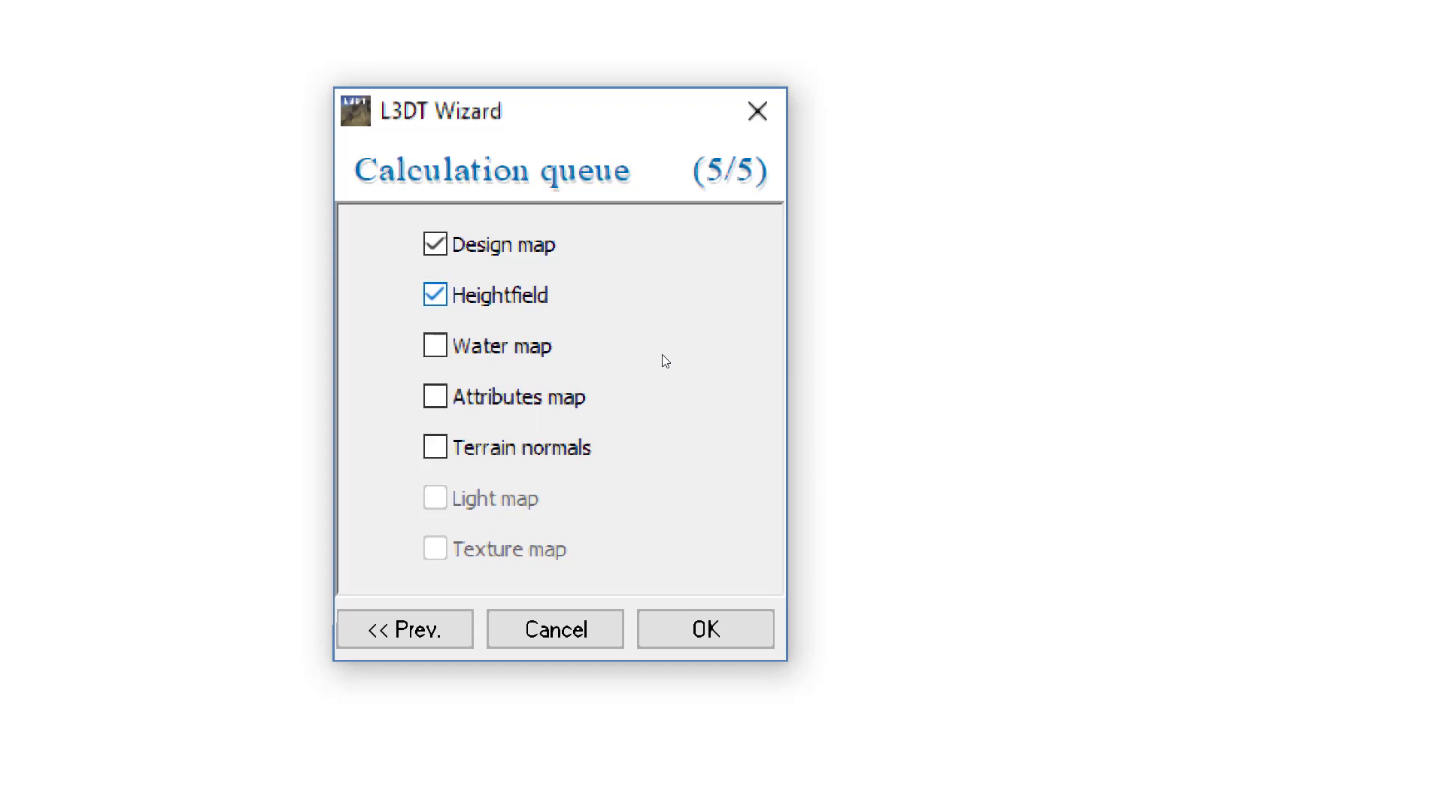
pyautogui.press('Tab')
pyautogui.press('Tab')
pyautogui.press('Tab')
pyautogui.press('space')
pyautogui.hotkey('shift', 'Tab')
pyautogui.press('space')
pyautogui.hotkey('shift', 'Tab')
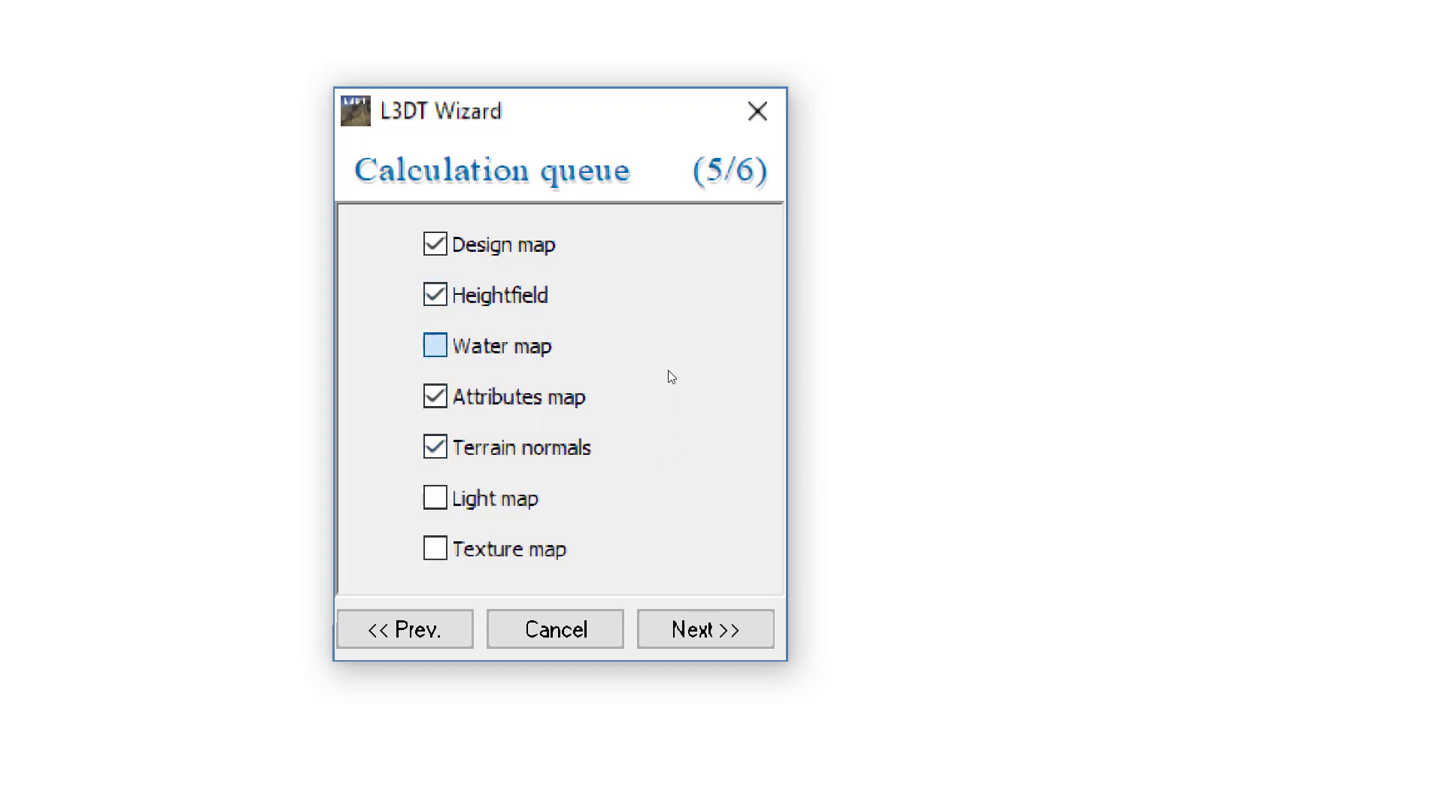
pyautogui.press('space')
pyautogui.press('Tab')
pyautogui.press('Tab')
pyautogui.press('Tab')
pyautogui.press('space')
pyautogui.press('Tab')
pyautogui.press('space')
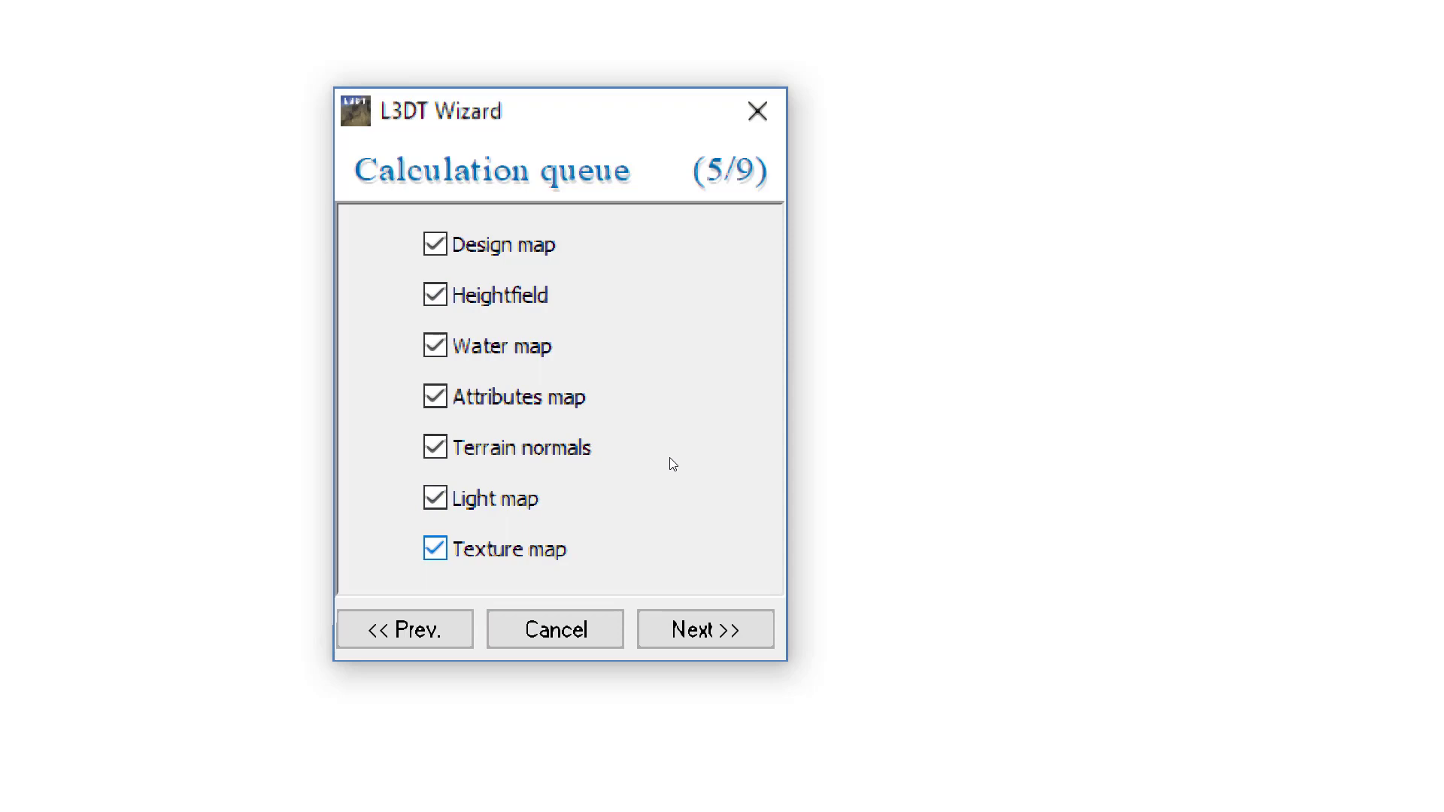
pyautogui.press('Tab')
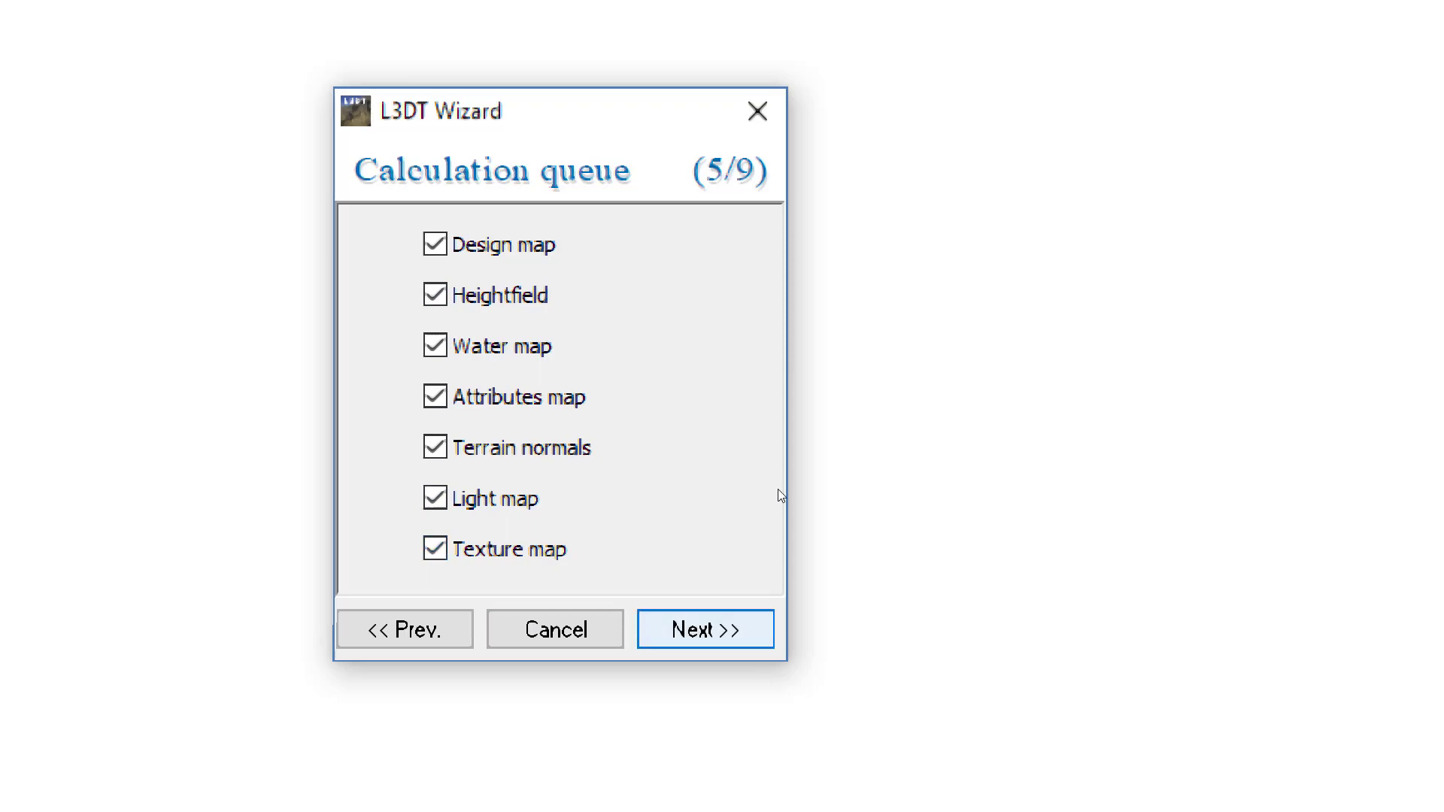
# Accept the default water-table, light-mapping and light/water-effects settings through the rest of the wizard and generate the map layers.
pyautogui.press('Return')
pyautogui.press('Return')
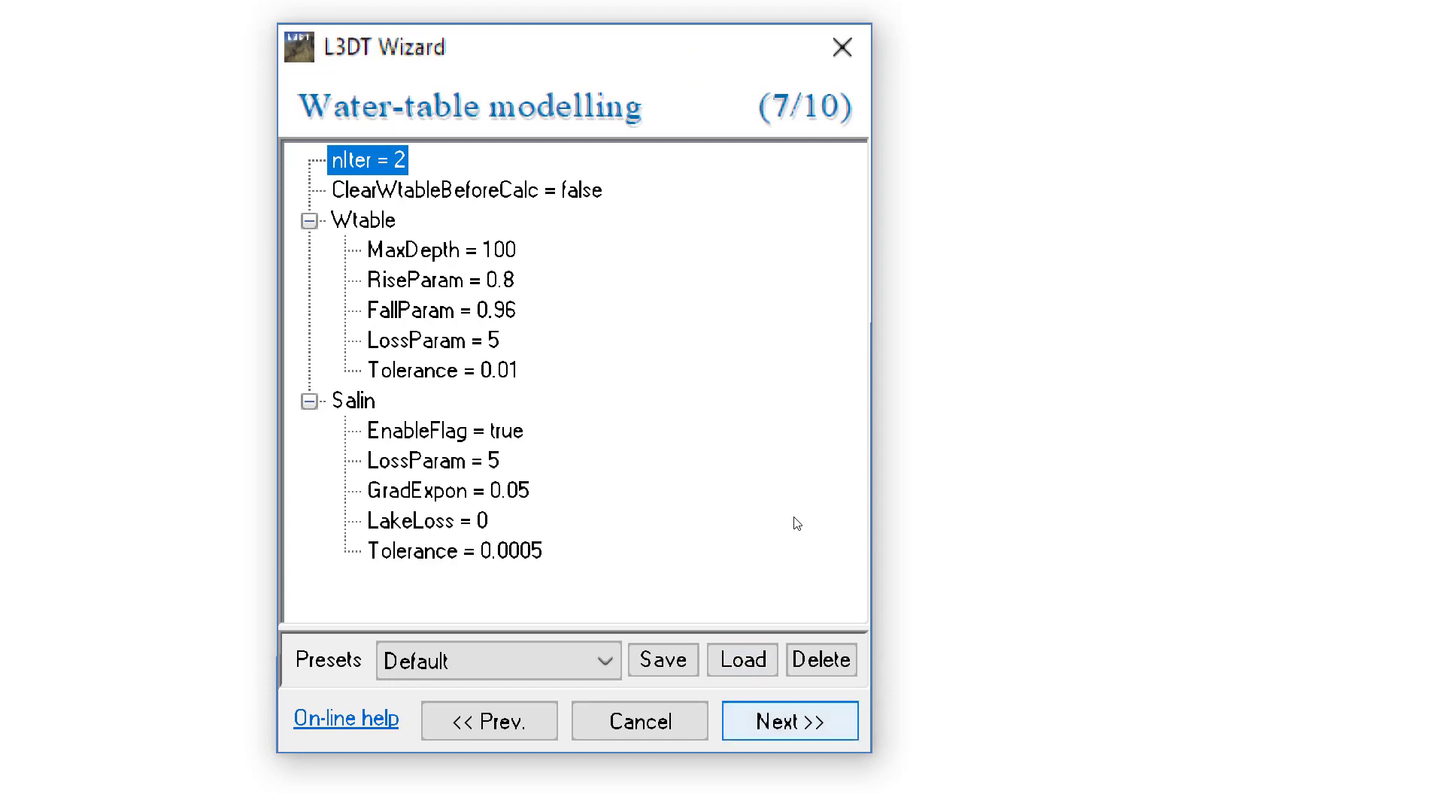
pyautogui.press('Return')
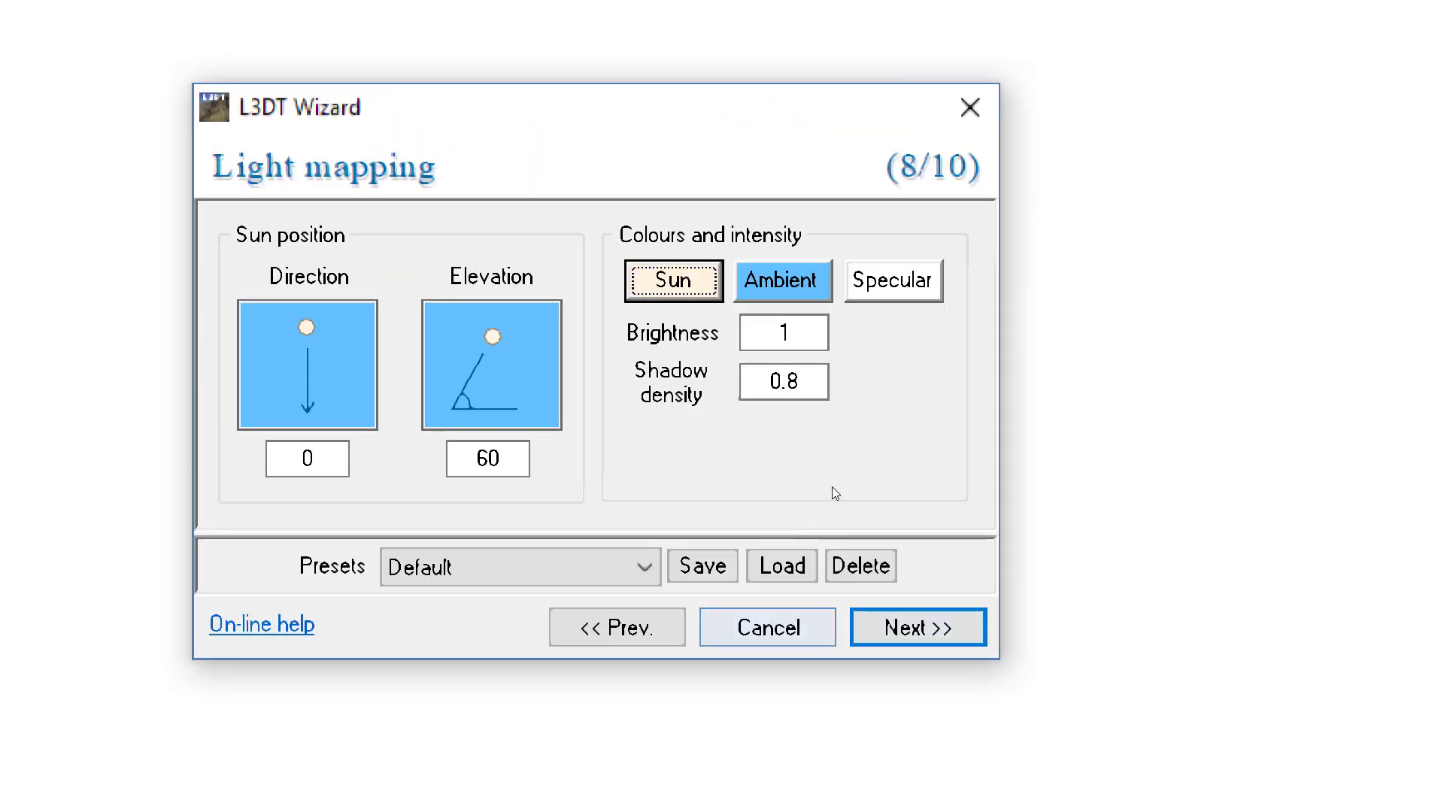
pyautogui.press('Return')
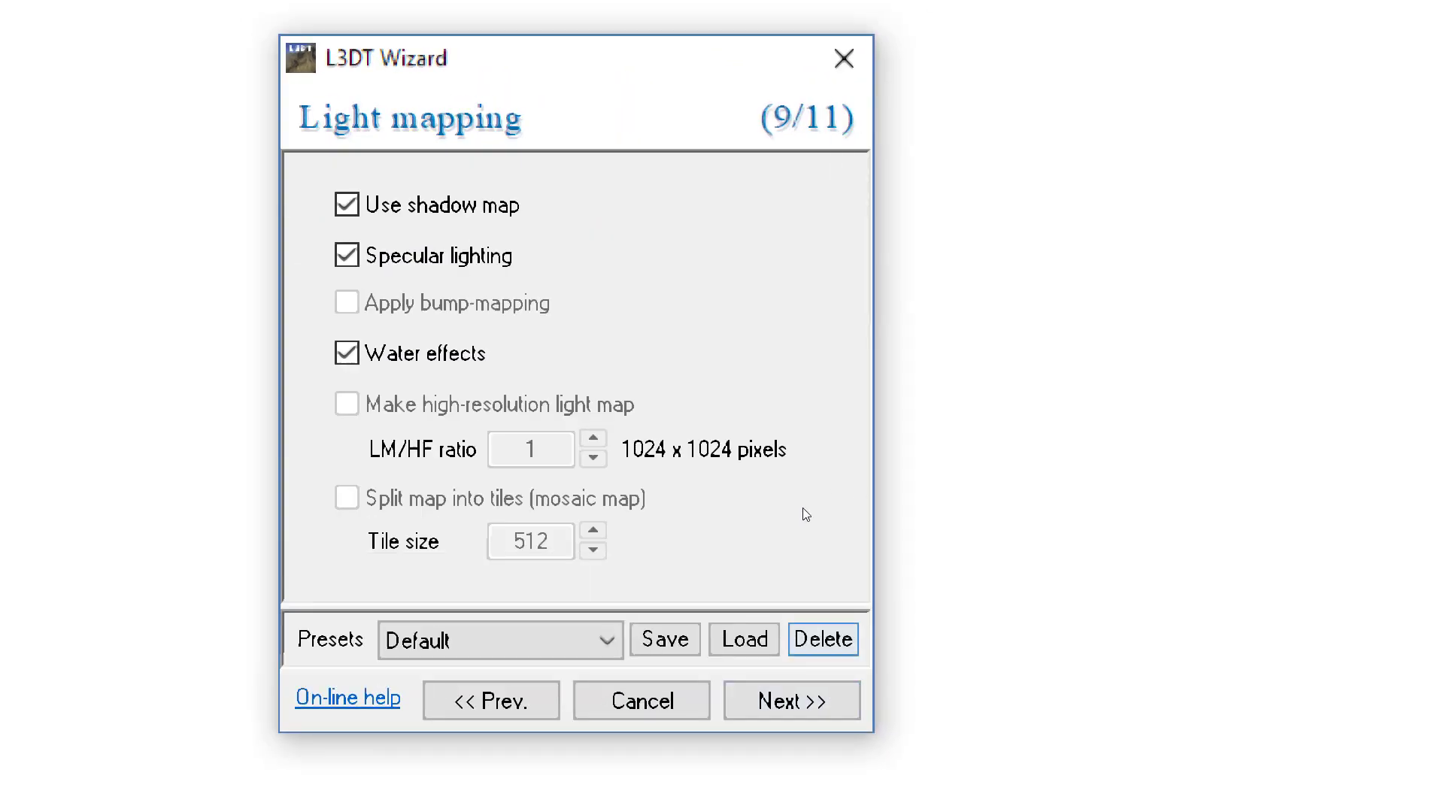
pyautogui.press('Return')
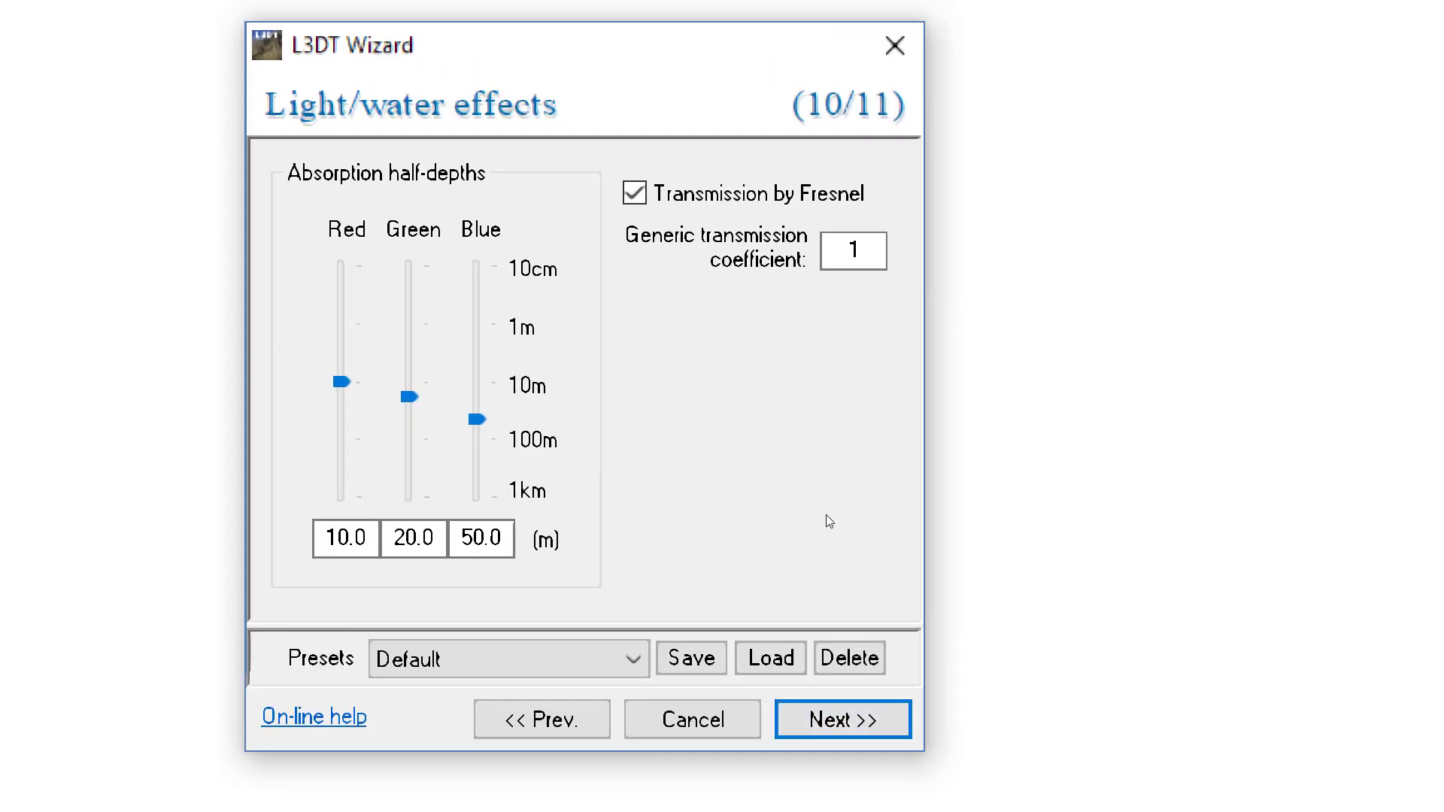
pyautogui.press('Return')
pyautogui.press('Return')
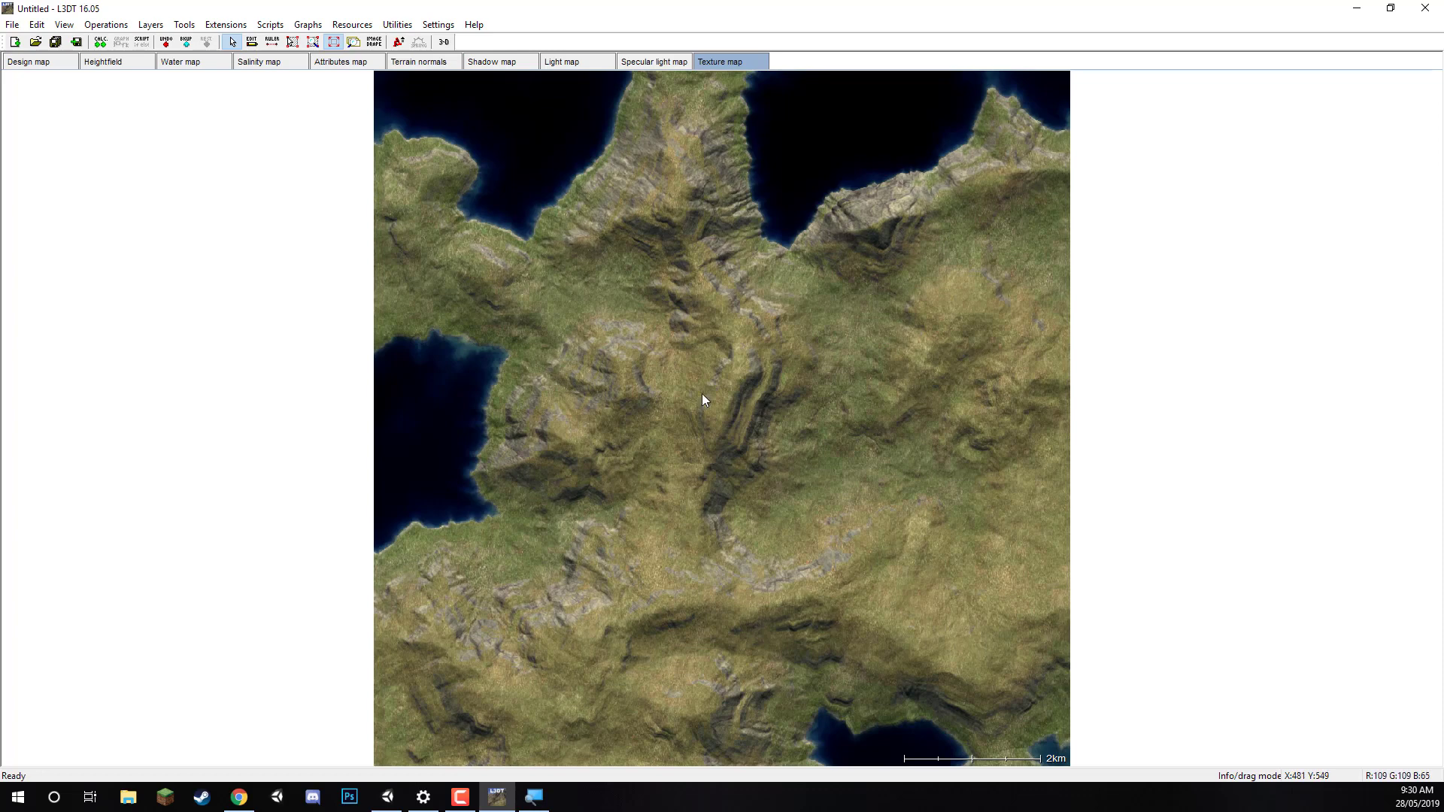
# Examine the generated attributes map, terrain normals and heightfield layers.
pyautogui.click(258, 62)
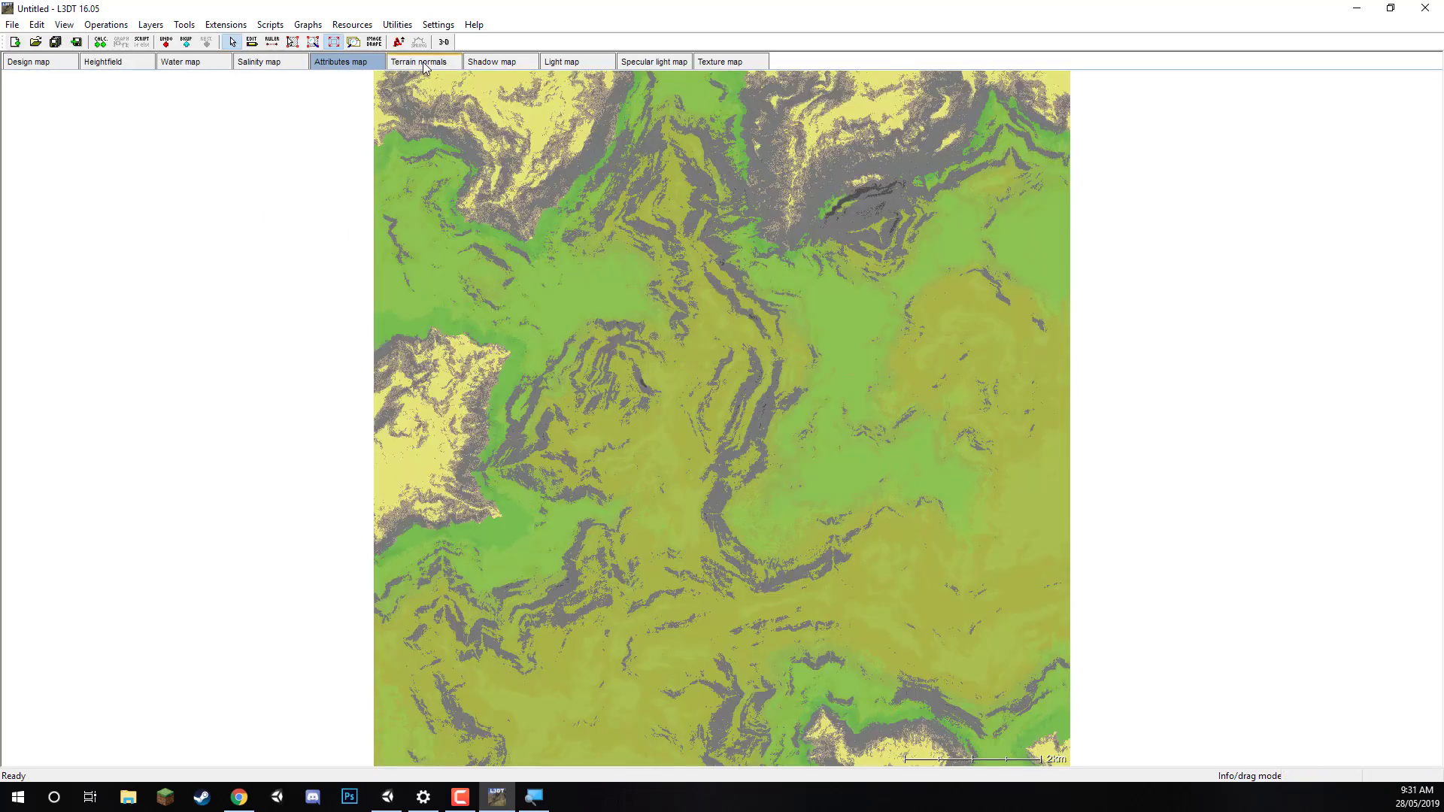
pyautogui.click(424, 63)
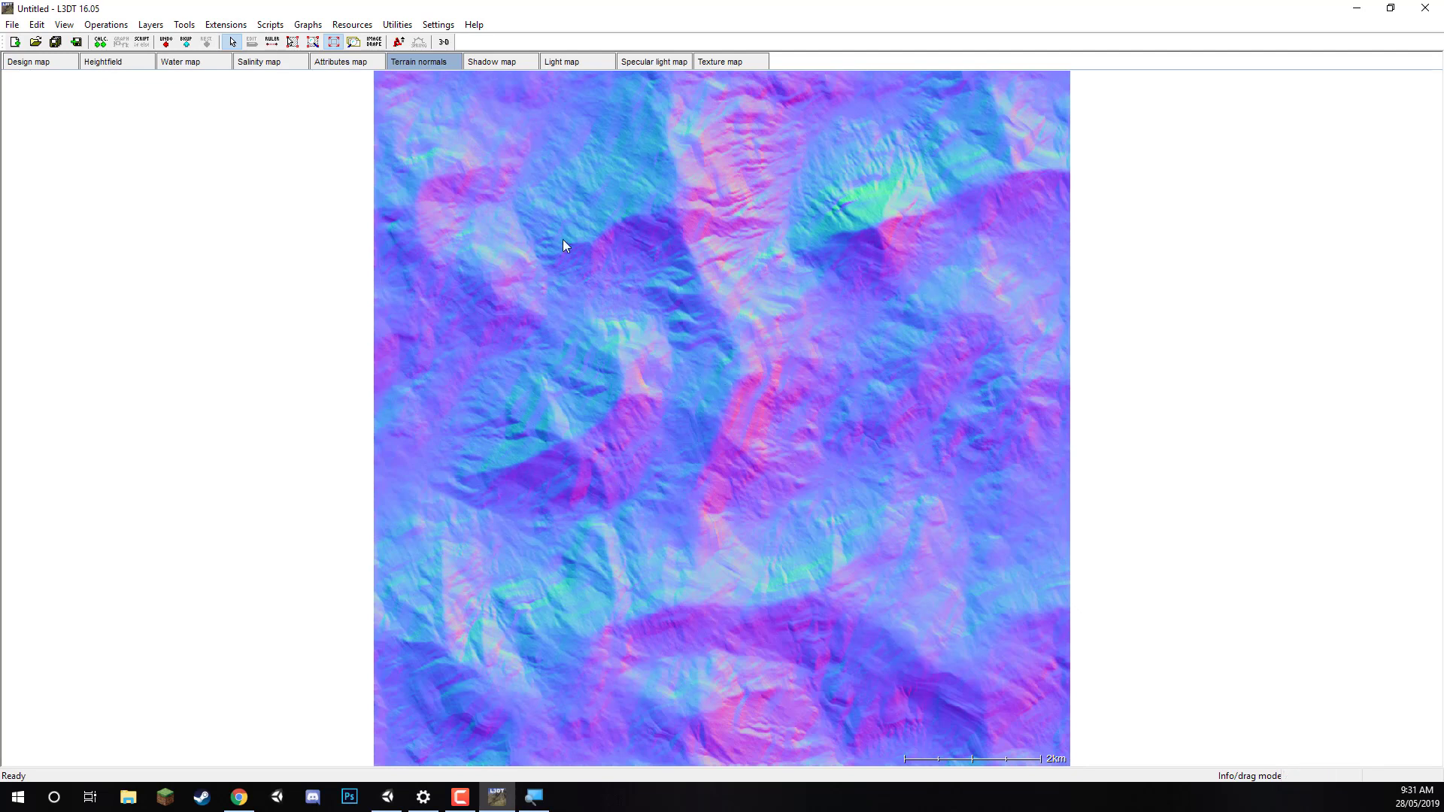
pyautogui.click(103, 62)
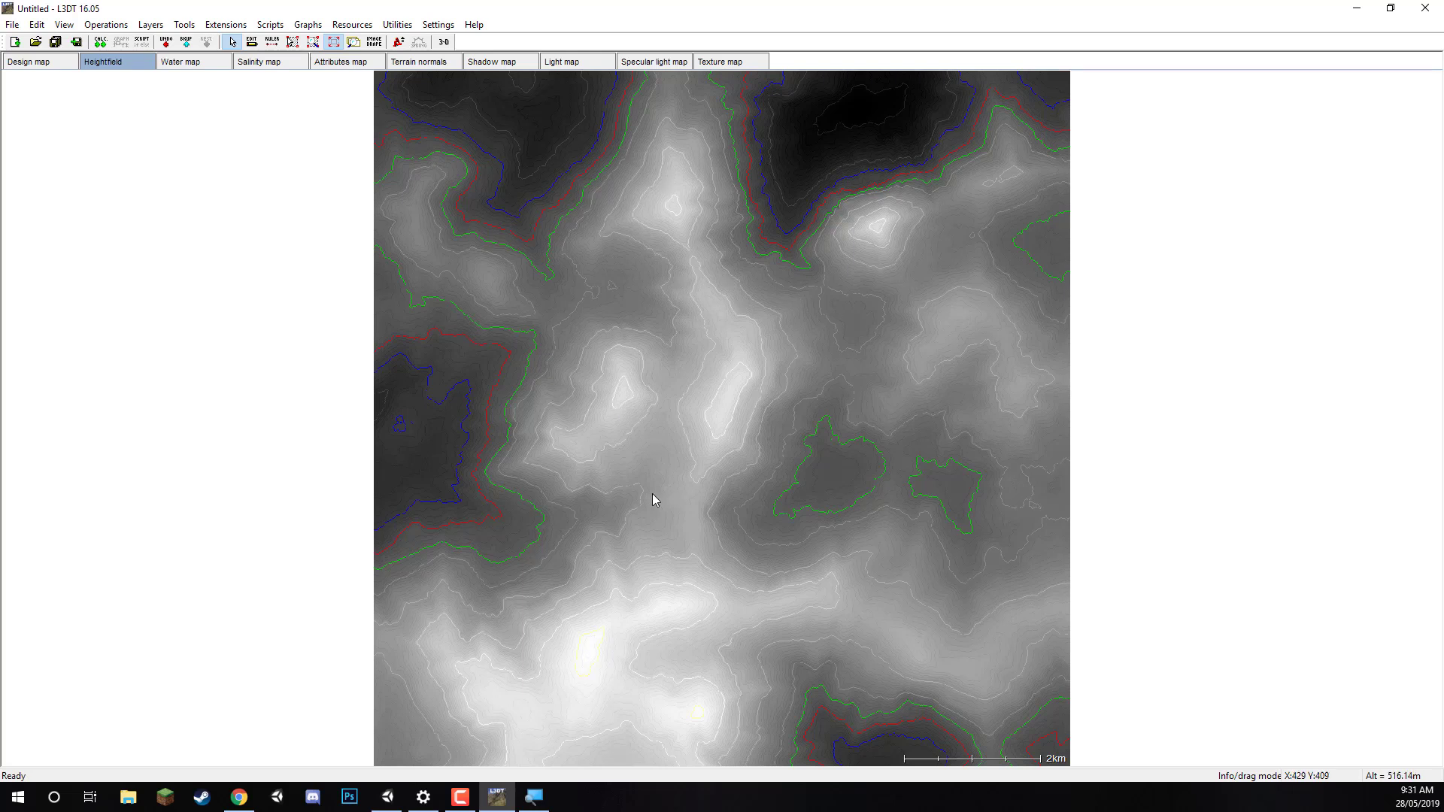
# Start exporting the texture map layer with PNG as the file format.
pyautogui.click(724, 62)
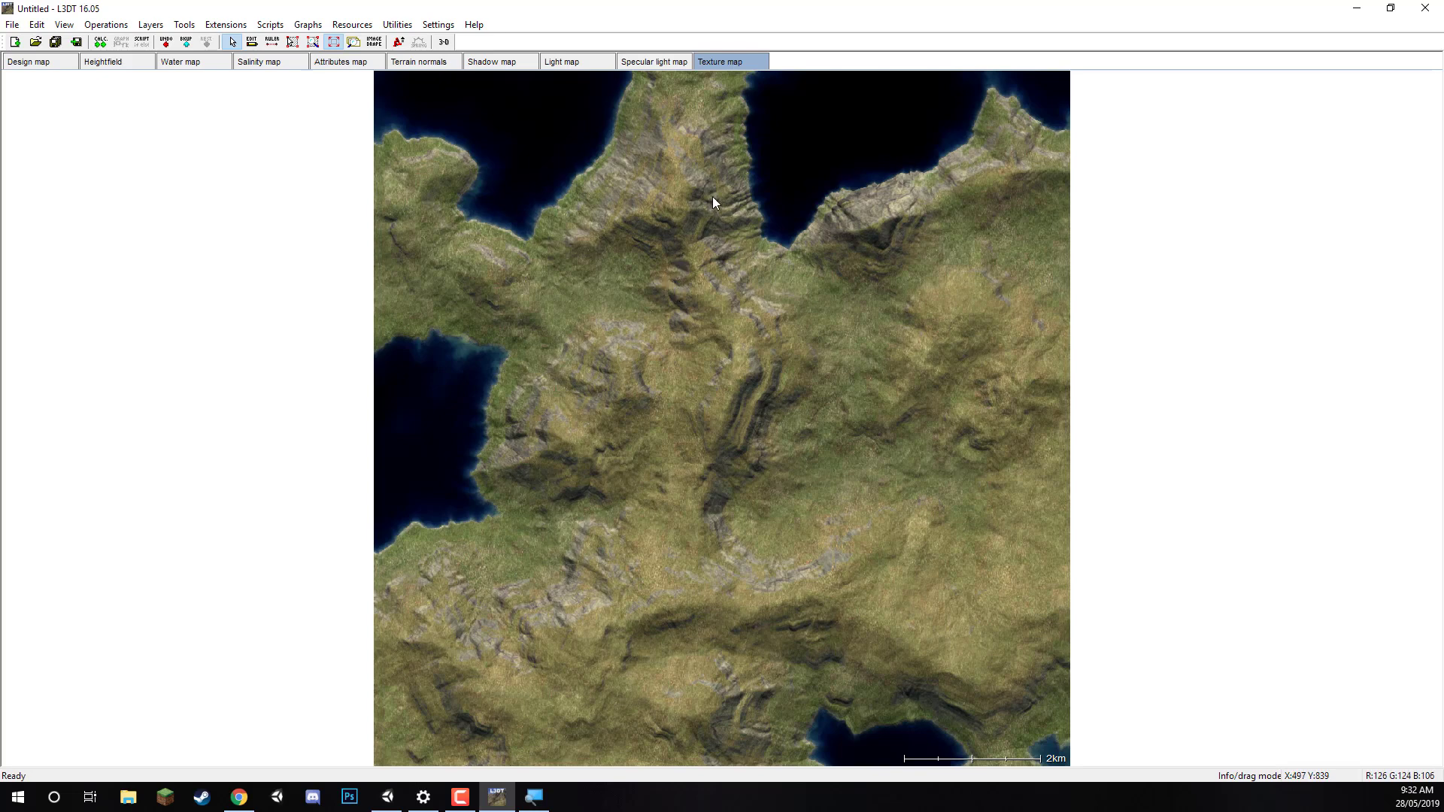
pyautogui.rightClick(714, 60)
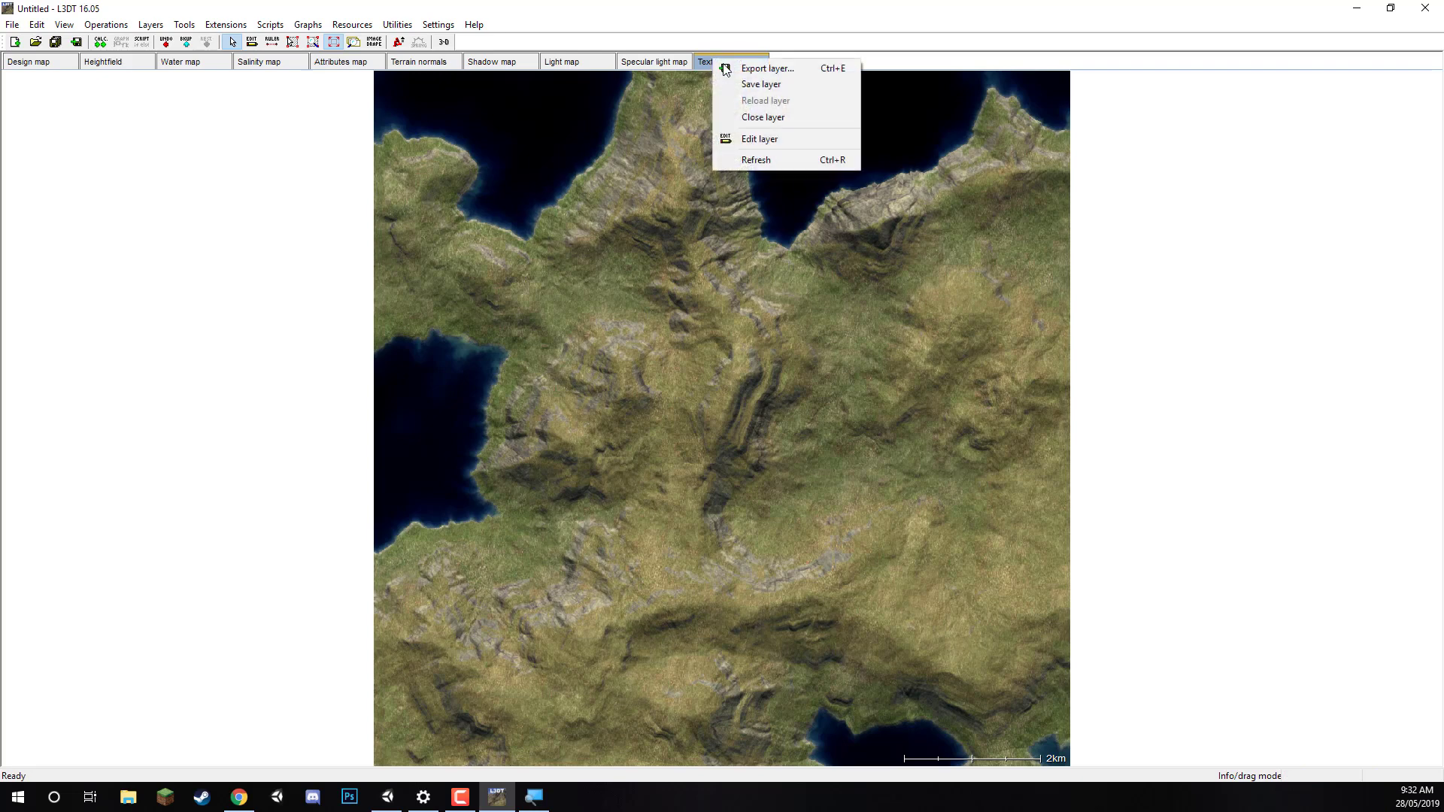
pyautogui.click(763, 69)
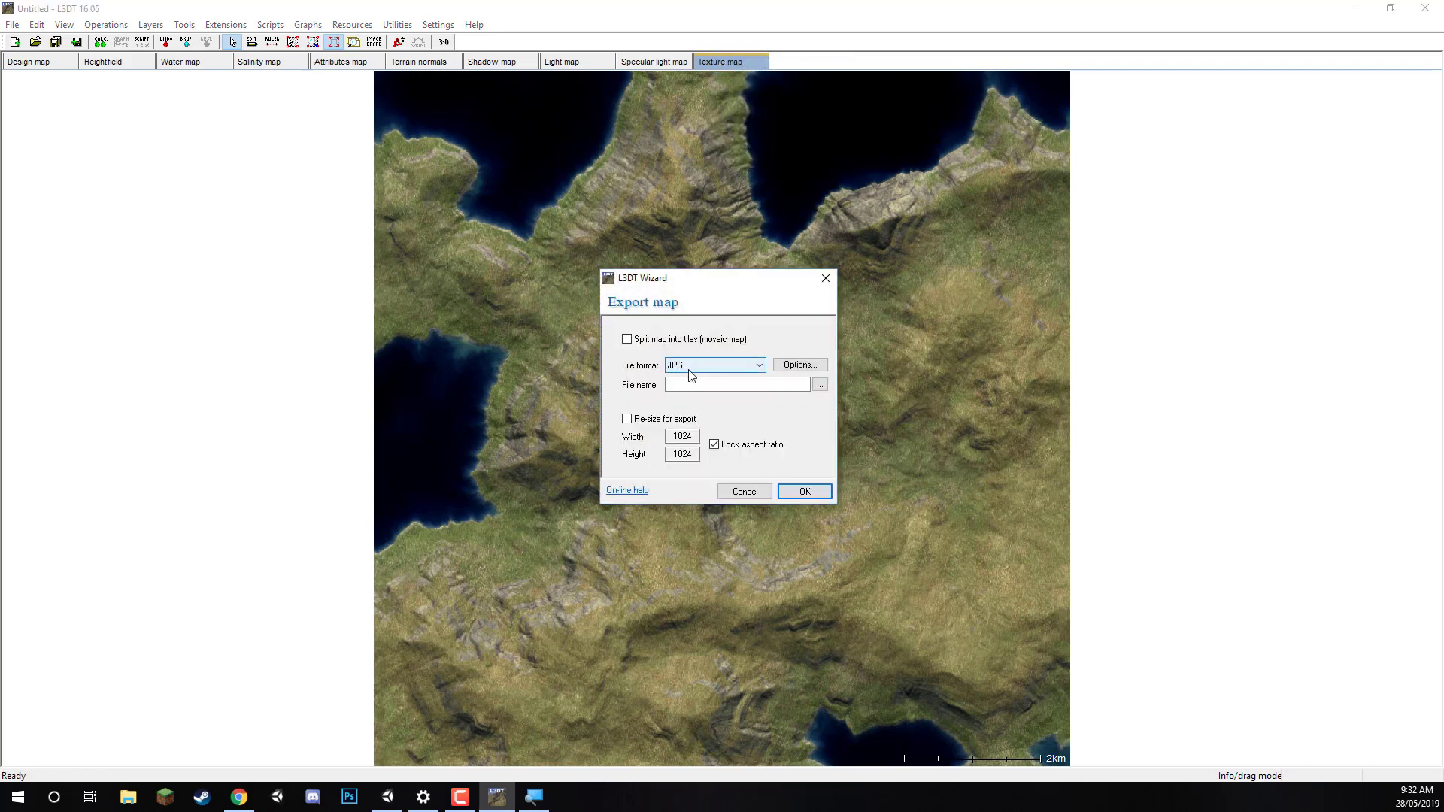
pyautogui.click(689, 367)
pyautogui.click(682, 406)
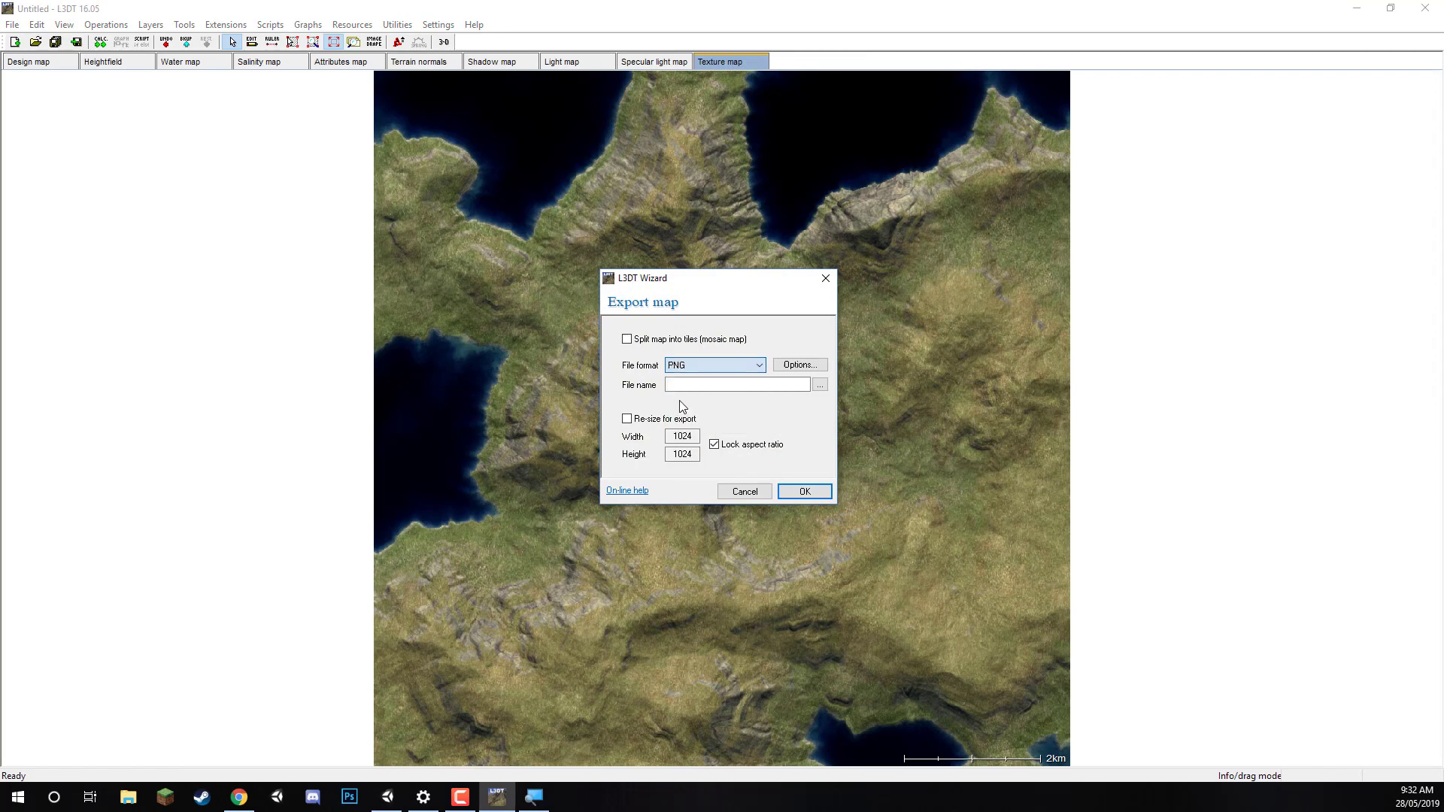
# Browse to the Assets folder of HugeWorldsProject on the Desktop for the export file and create a folder named Terrain there.
pyautogui.click(819, 386)
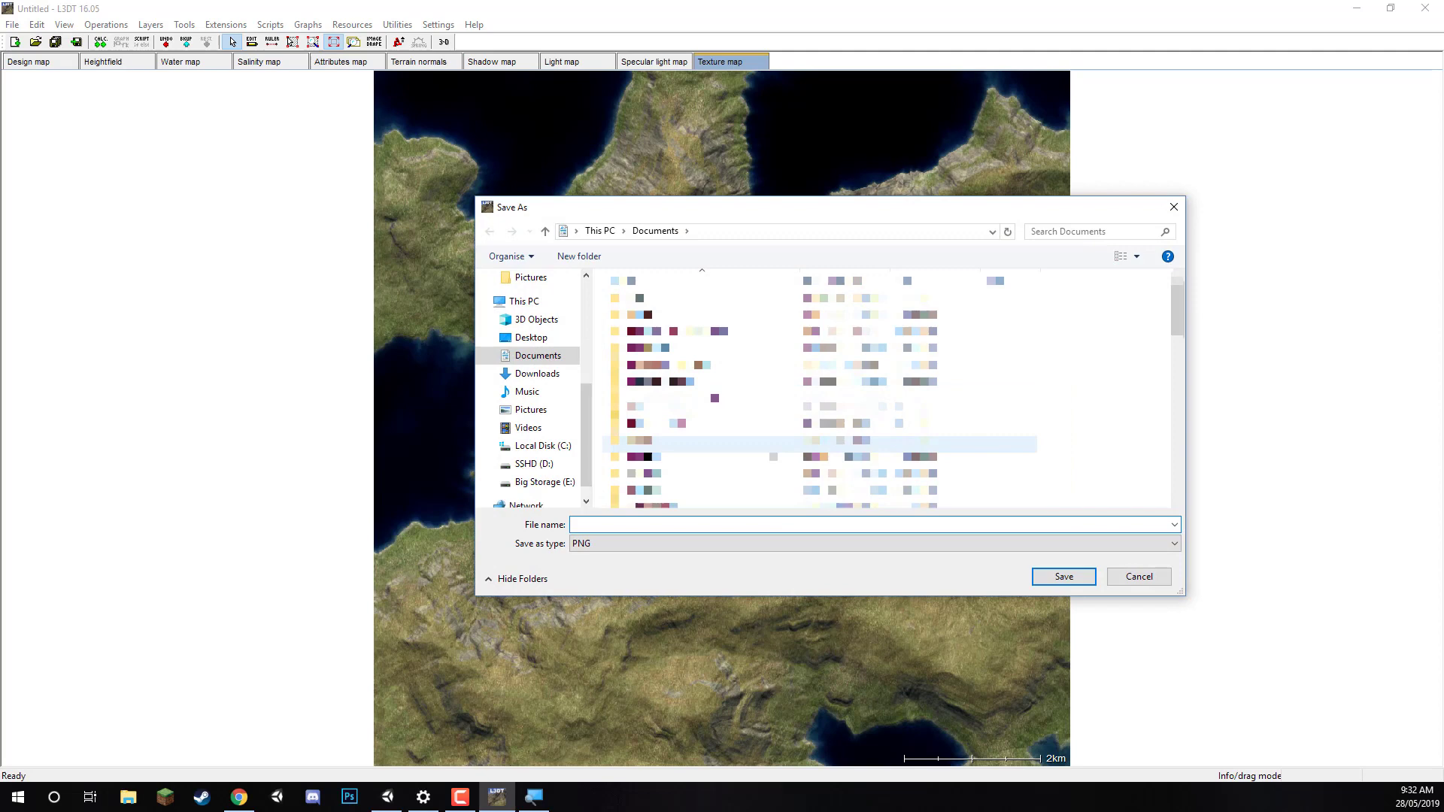
pyautogui.click(538, 345)
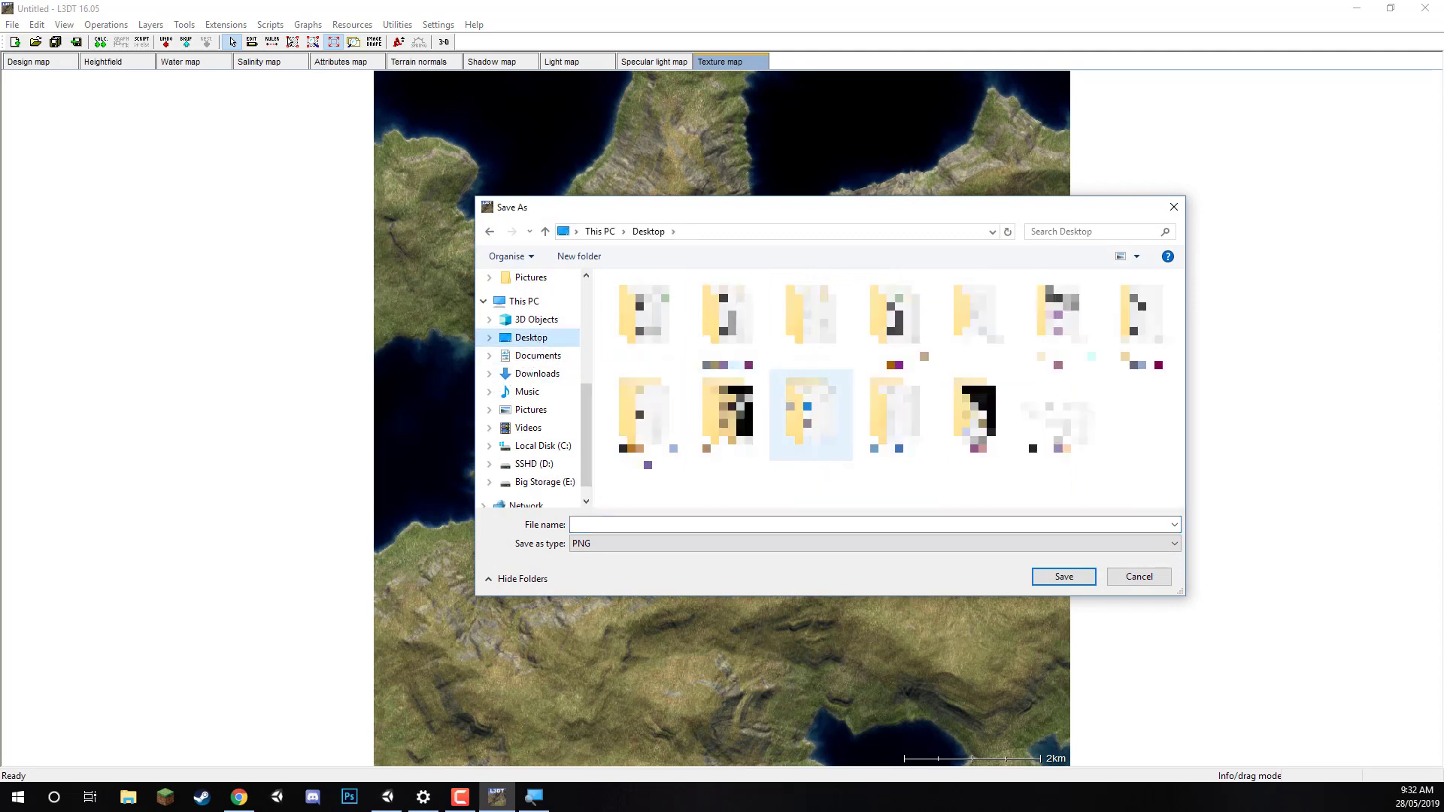
pyautogui.doubleClick(680, 356)
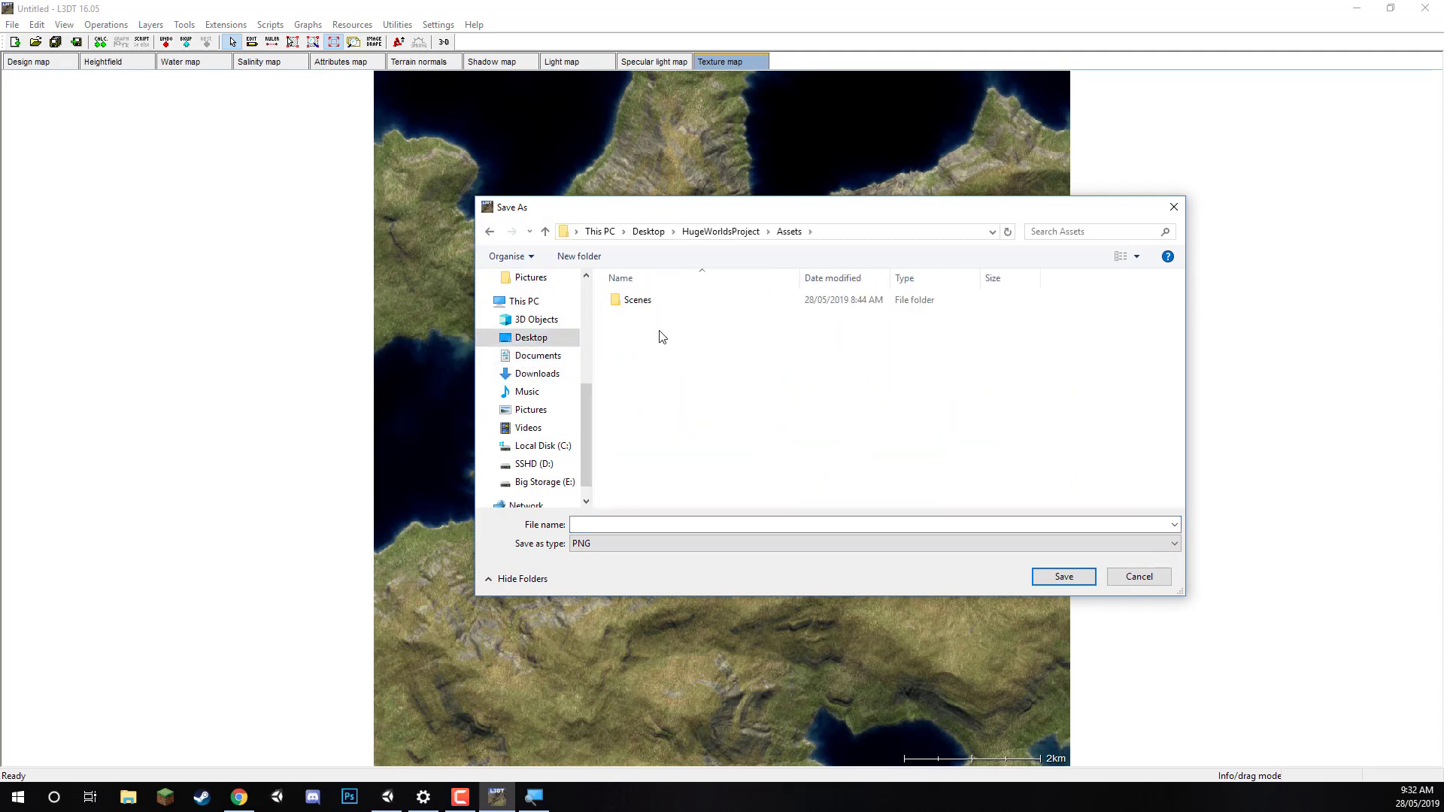
pyautogui.rightClick(661, 336)
pyautogui.click(991, 421)
pyautogui.rightClick(669, 358)
pyautogui.moveTo(747, 565)
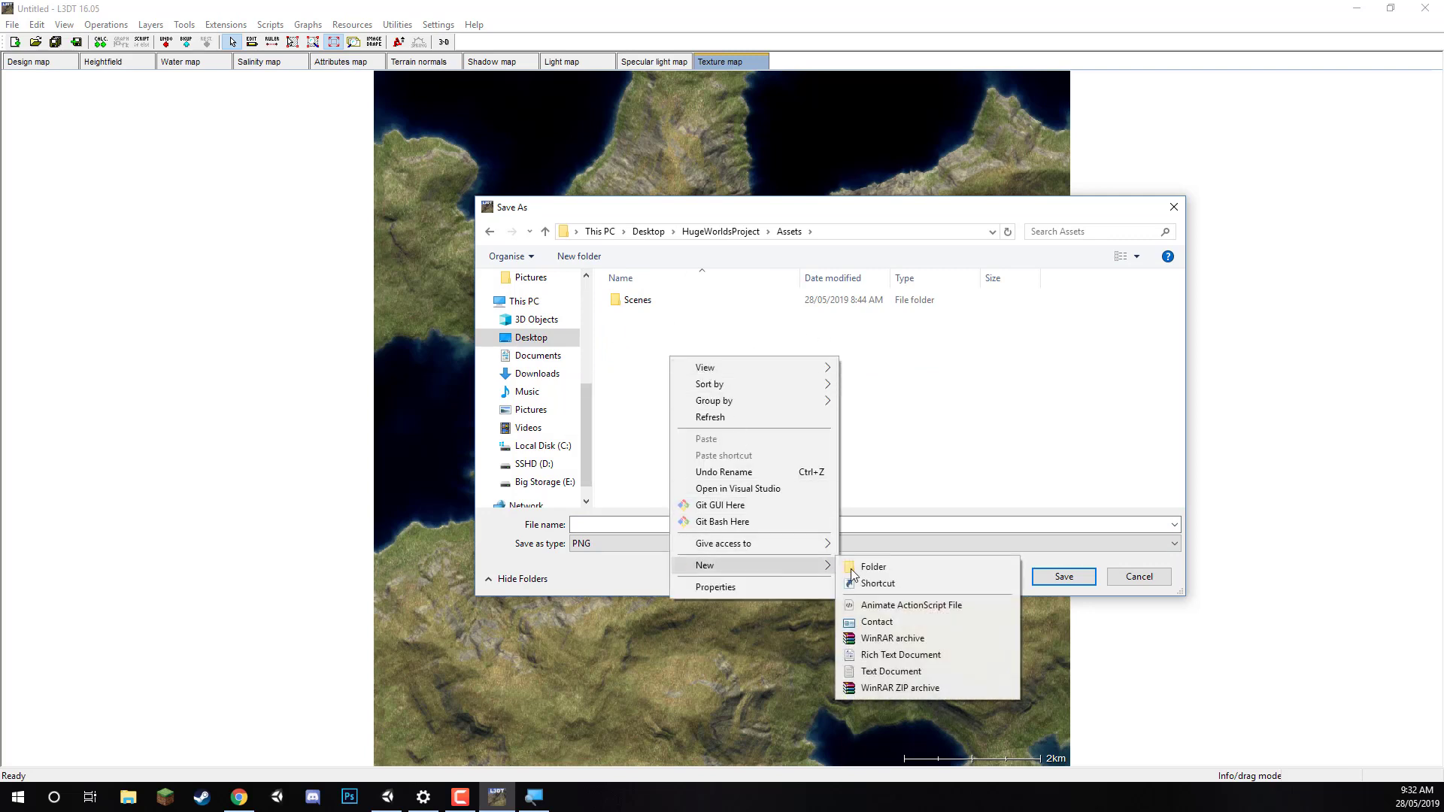
pyautogui.click(873, 568)
pyautogui.write('Terrain')
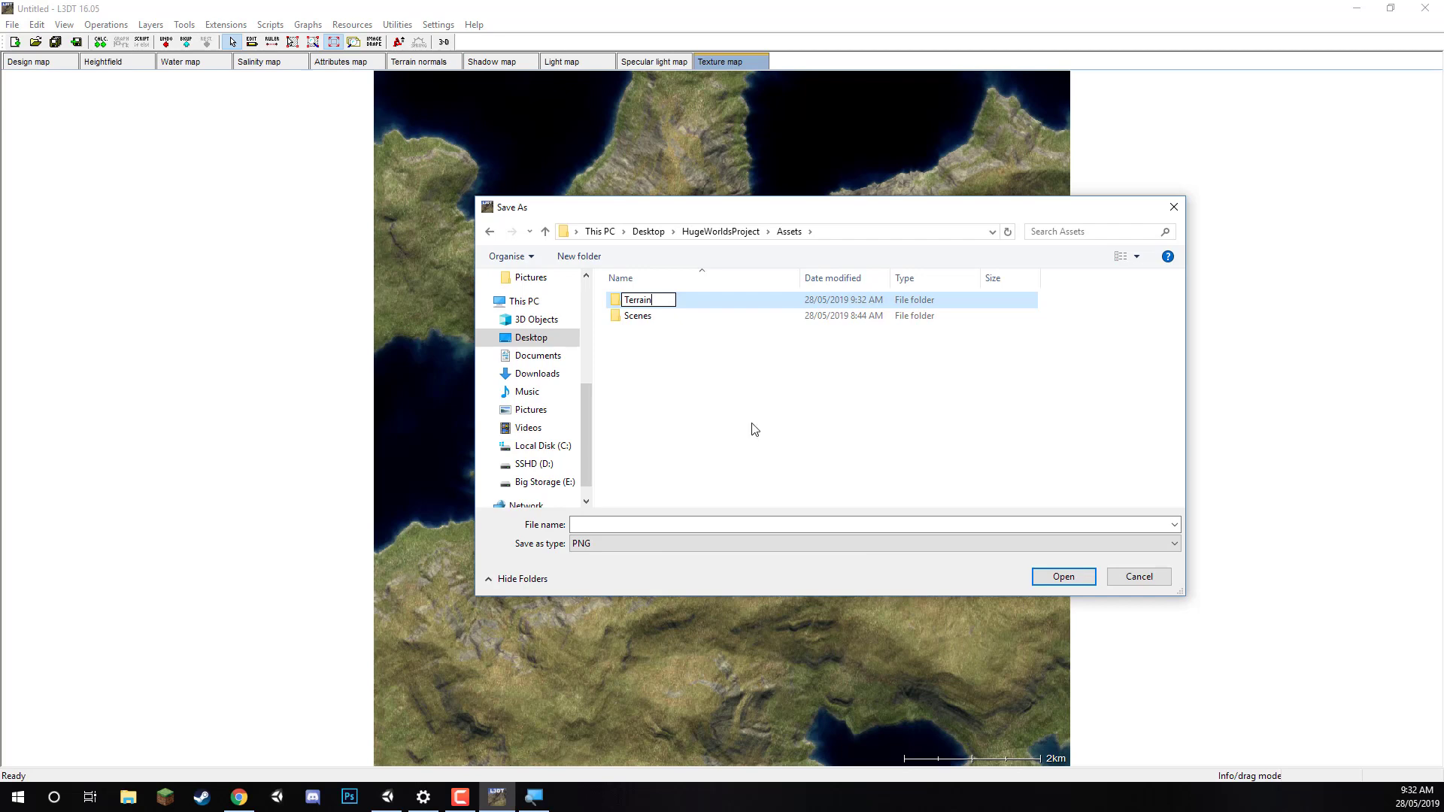
pyautogui.press('Return')
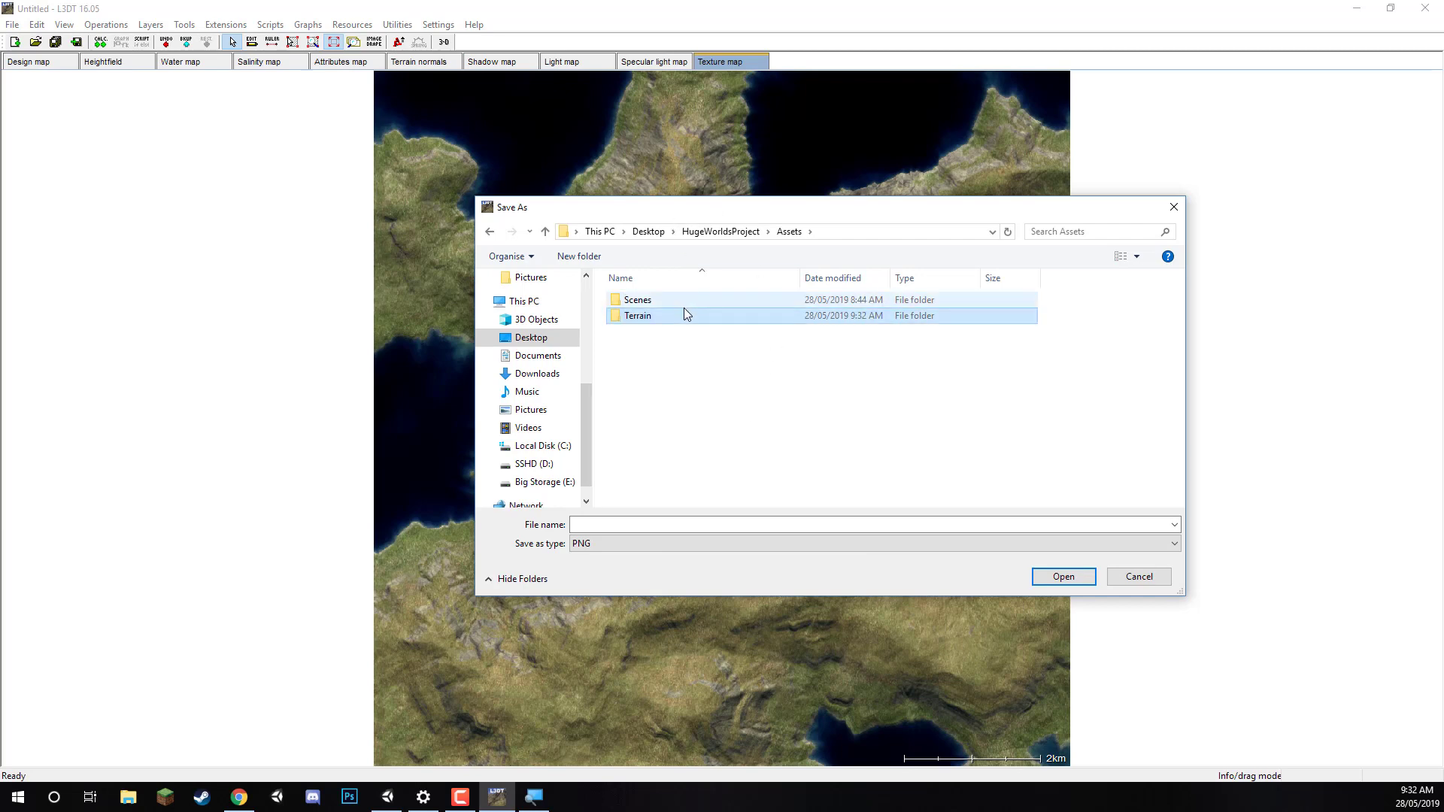
# Set the export file to TerrainTexture inside the new Terrain folder.
pyautogui.doubleClick(683, 315)
pyautogui.press('BackSpace')
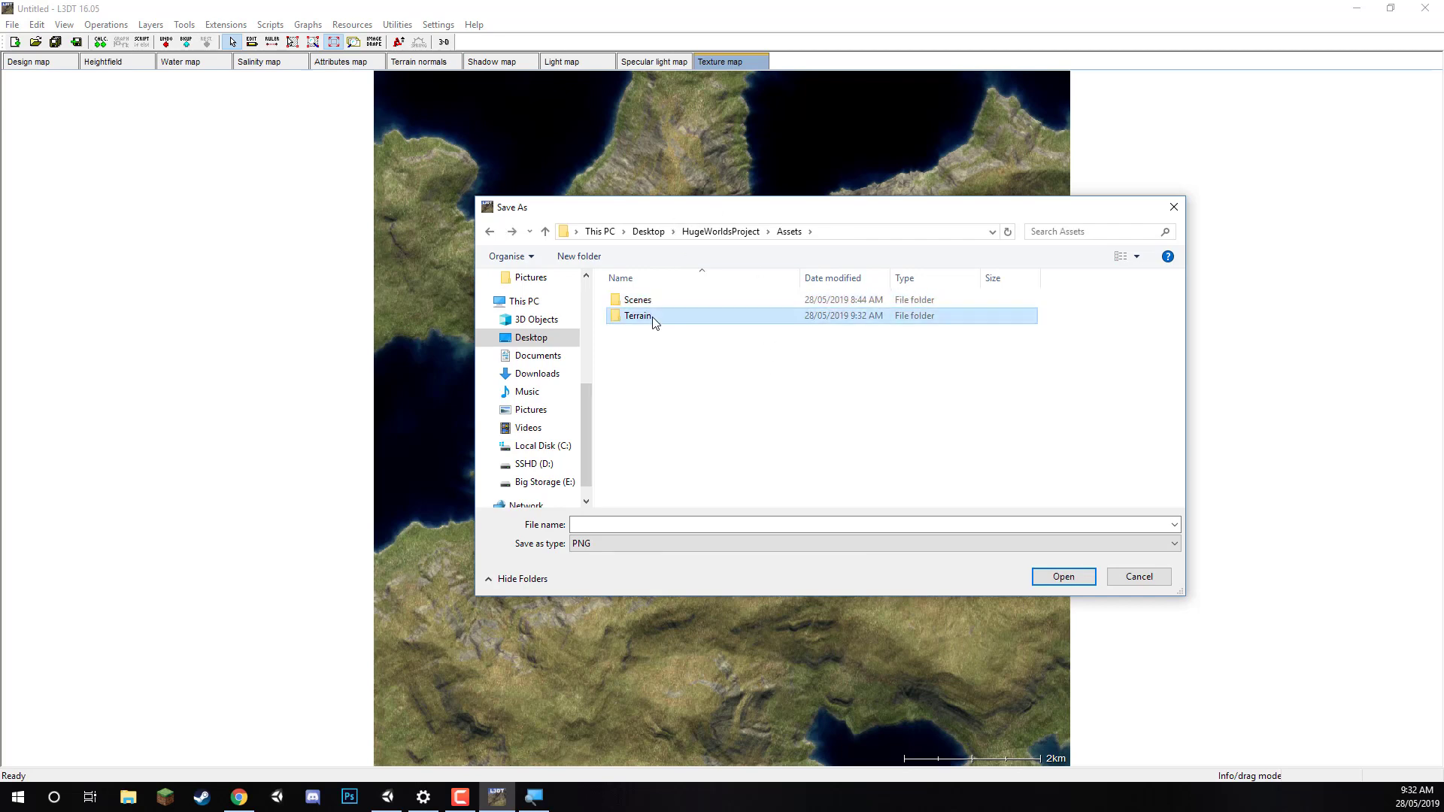
pyautogui.doubleClick(661, 319)
pyautogui.click(652, 524)
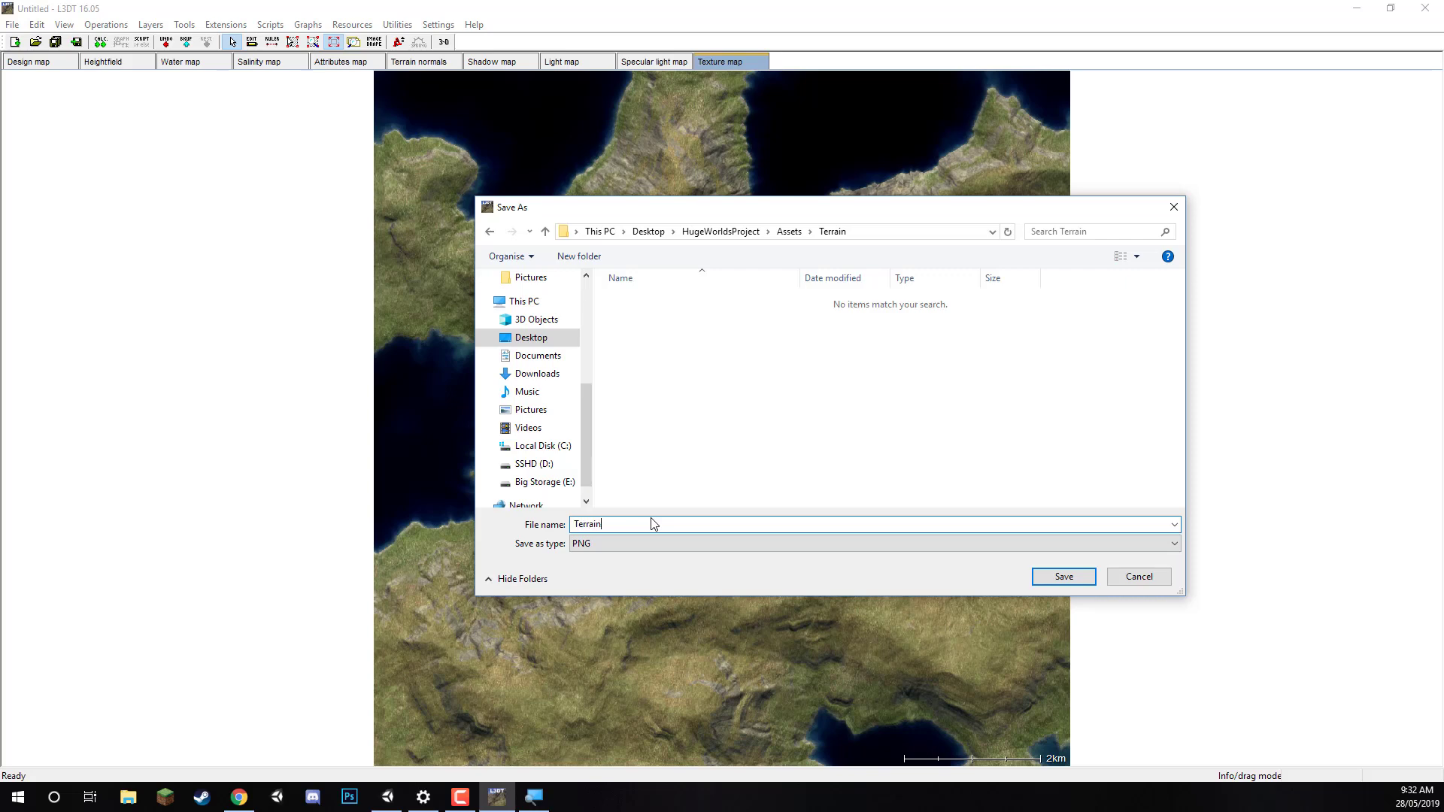
pyautogui.write('TerrainTexture')
pyautogui.press('Return')
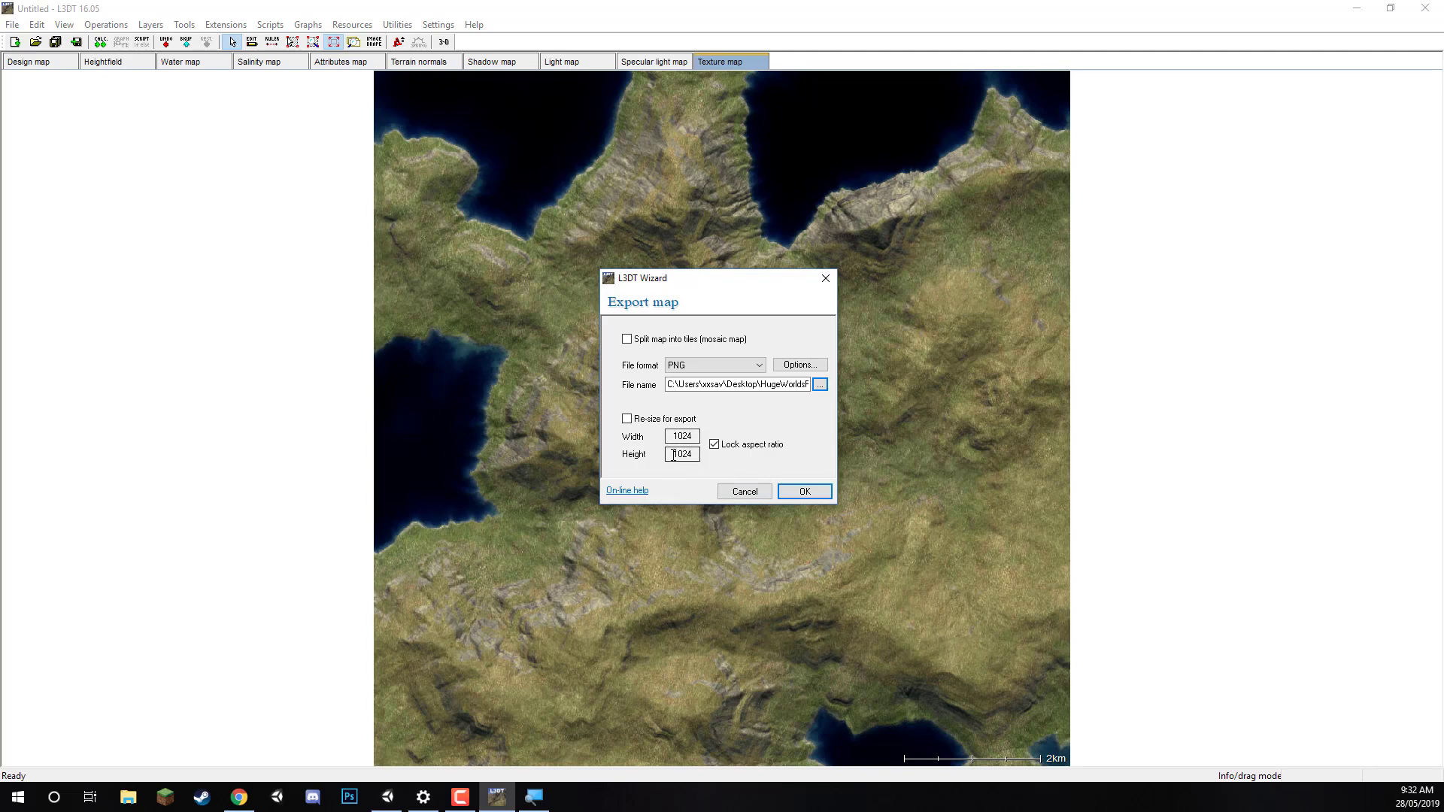
# Run the texture map export, and start exporting the heightfield layer with RAW as the file format.
pyautogui.click(803, 492)
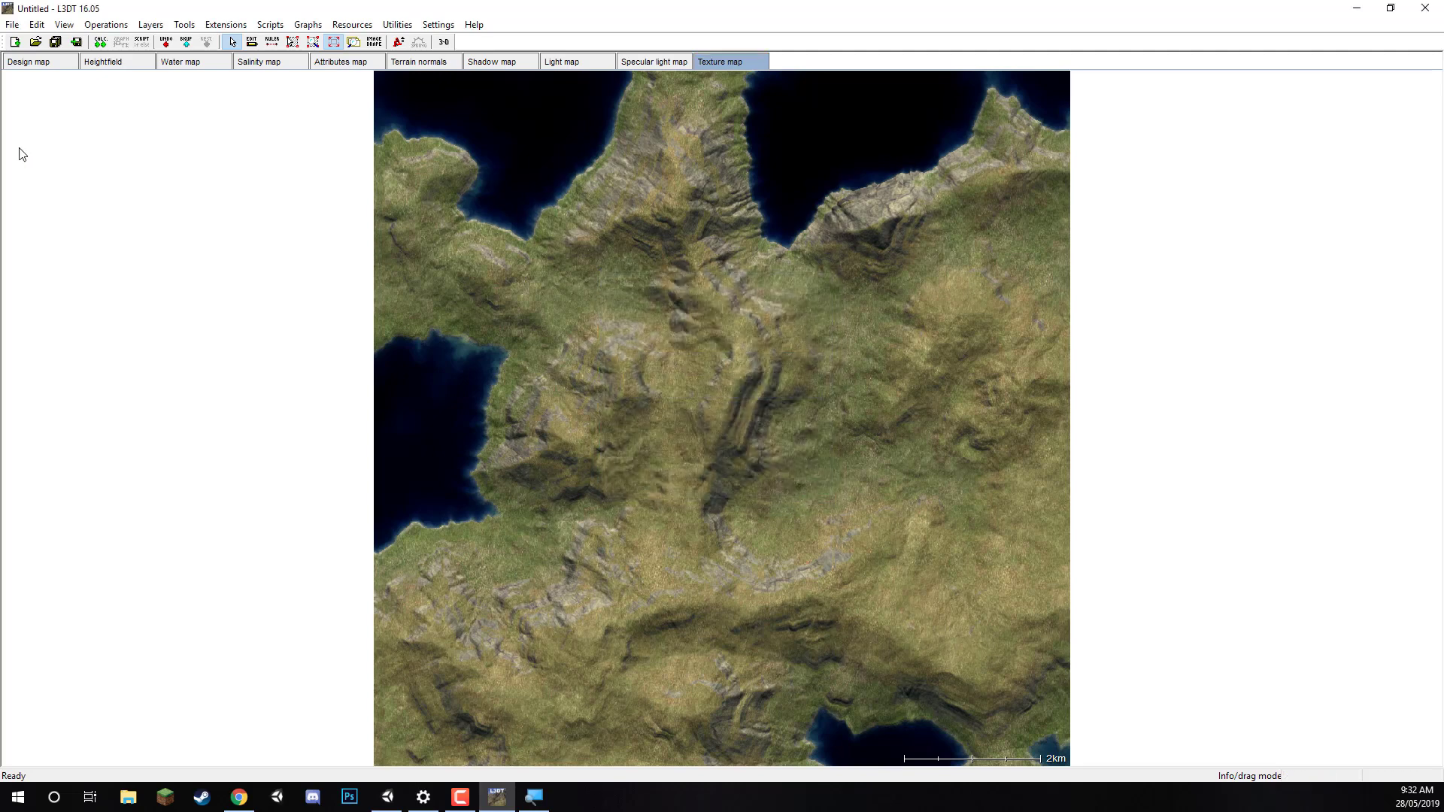
pyautogui.click(102, 64)
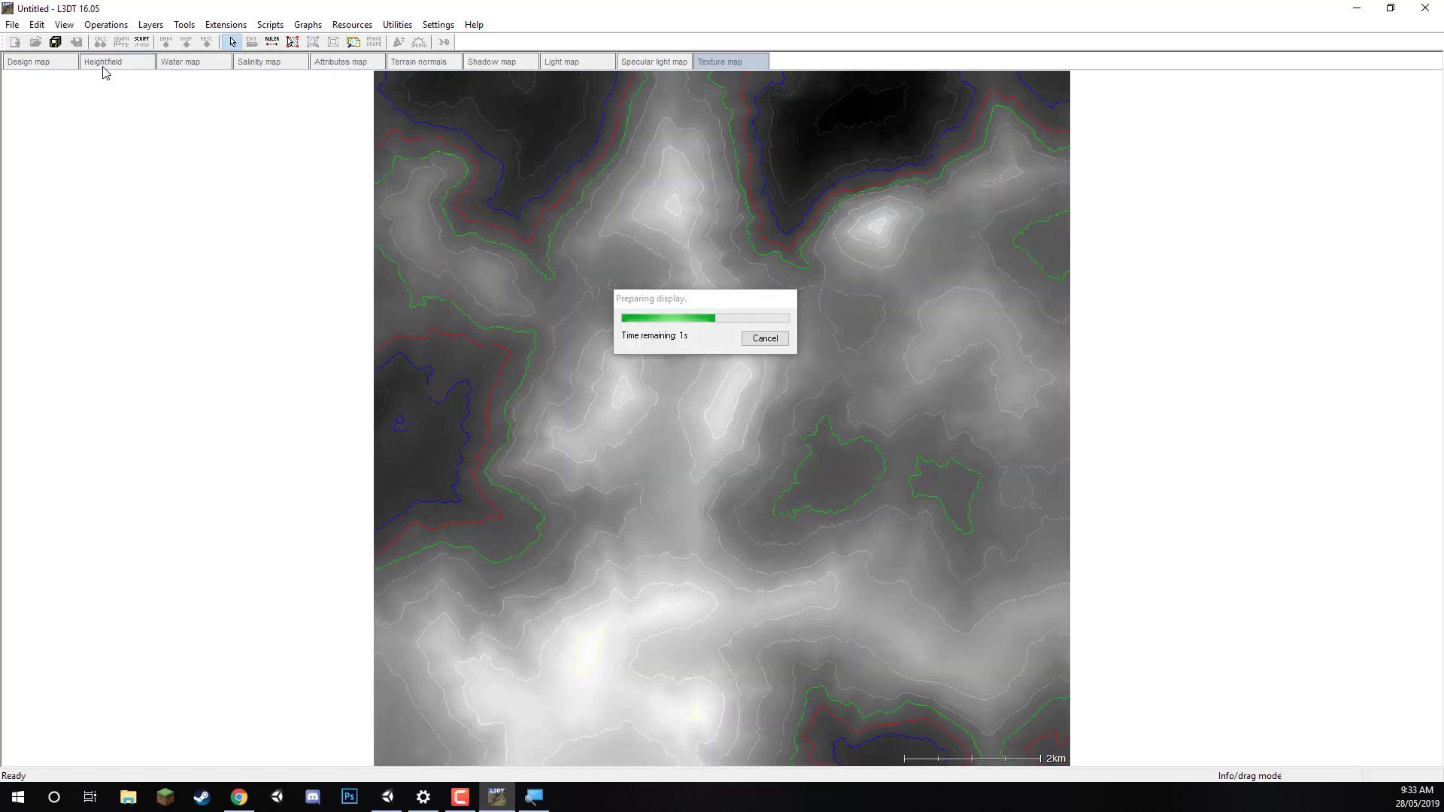
pyautogui.rightClick(104, 67)
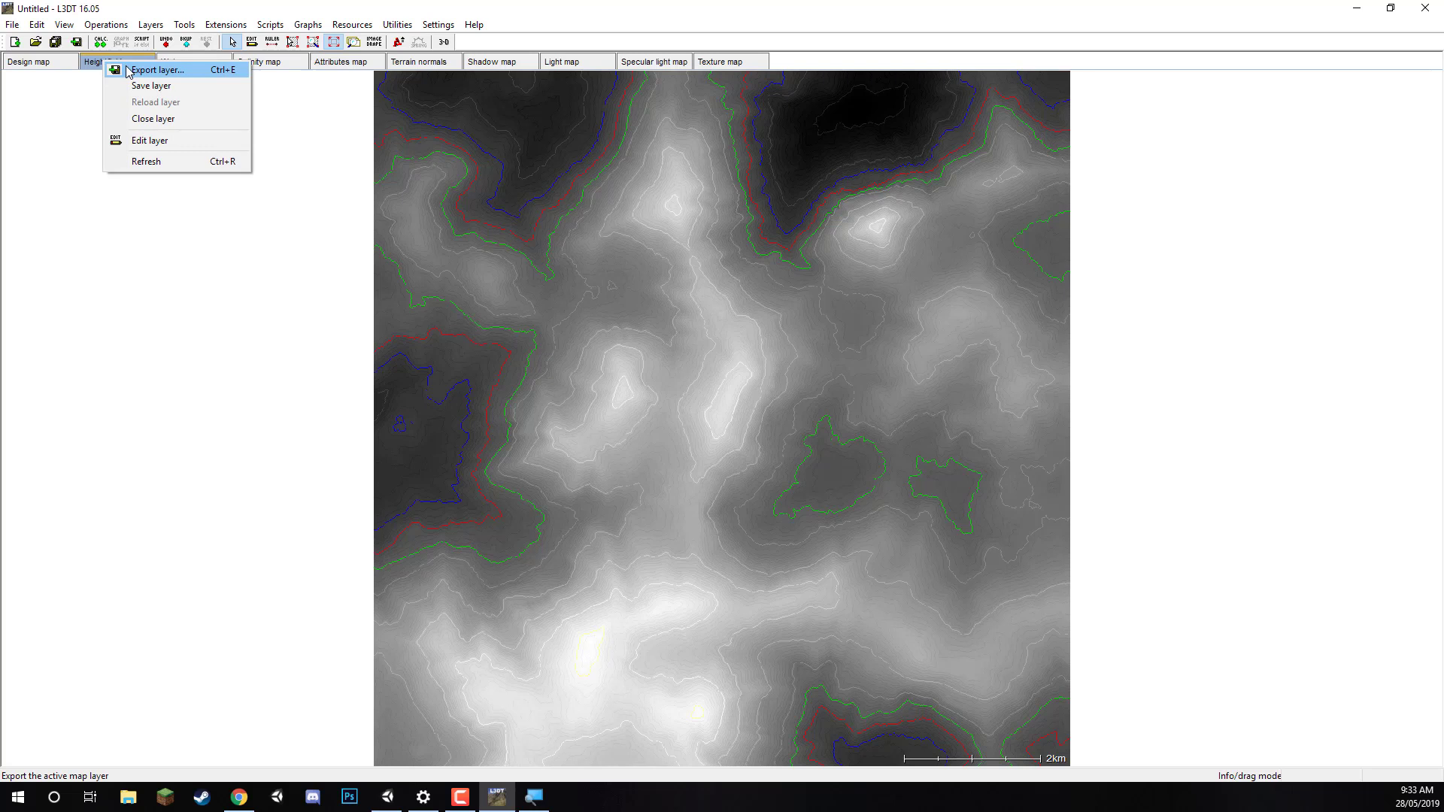
pyautogui.click(125, 69)
pyautogui.click(720, 368)
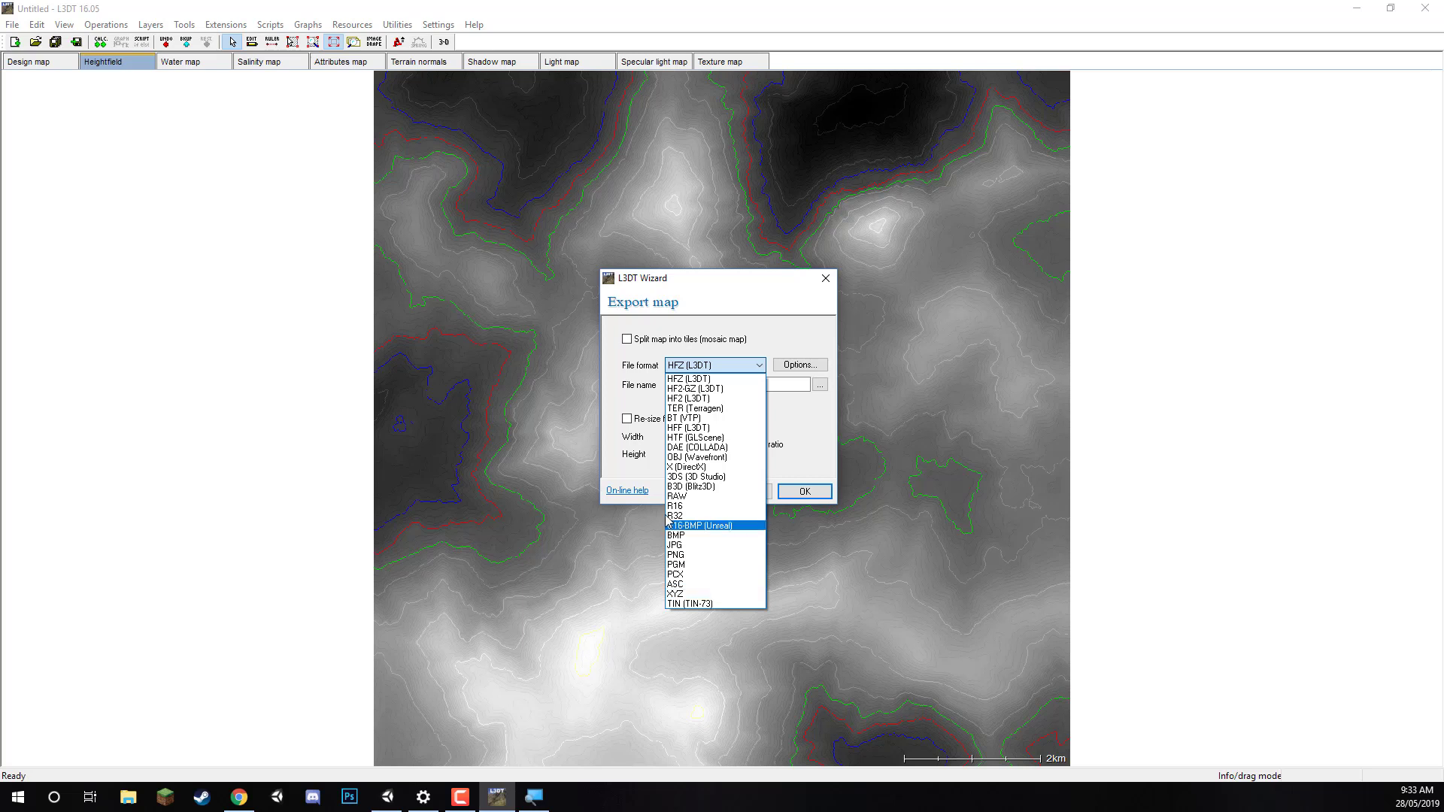
pyautogui.click(688, 497)
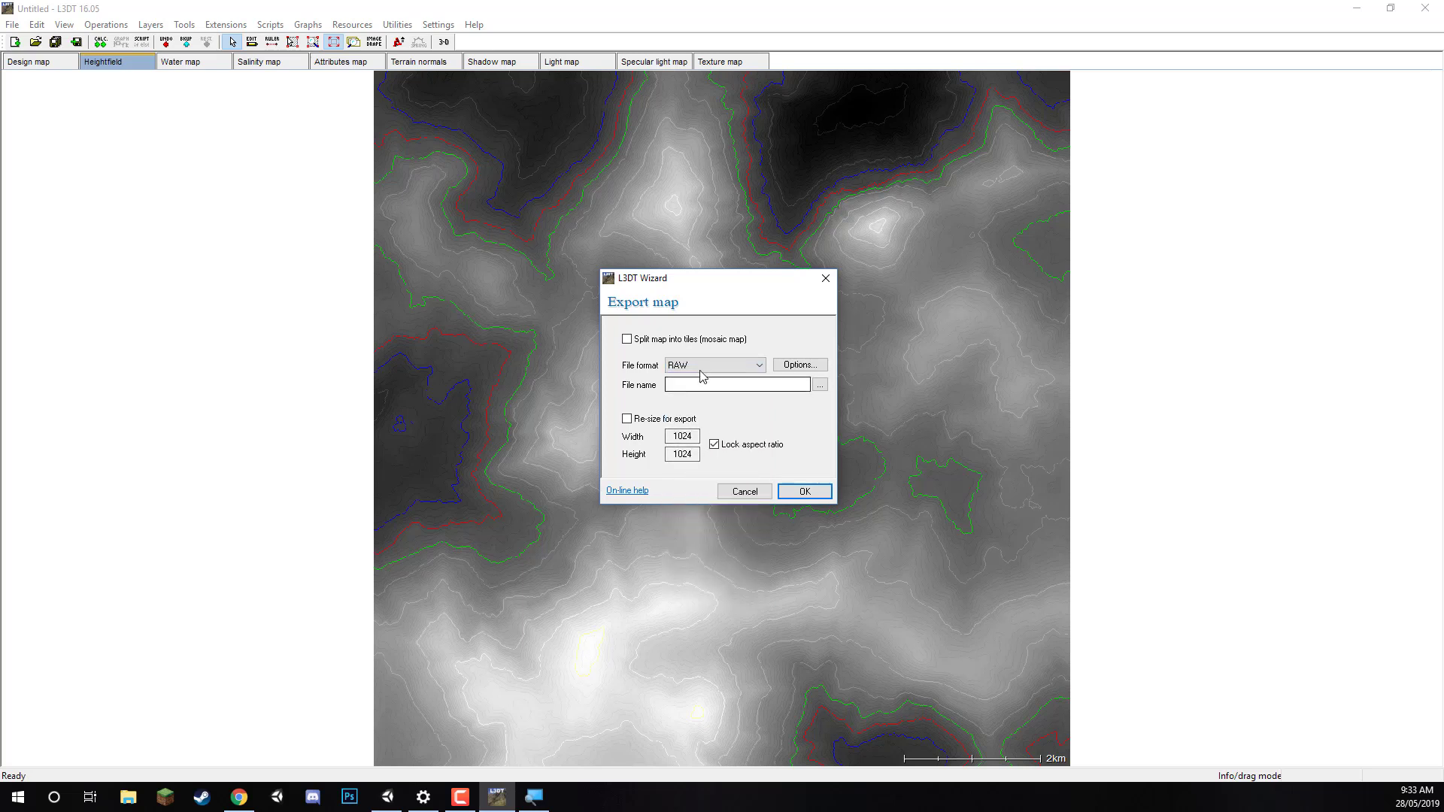
# Set the heightfield export file to TerrainHeightmap in the Terrain folder of the project's Assets and run the export.
pyautogui.click(820, 385)
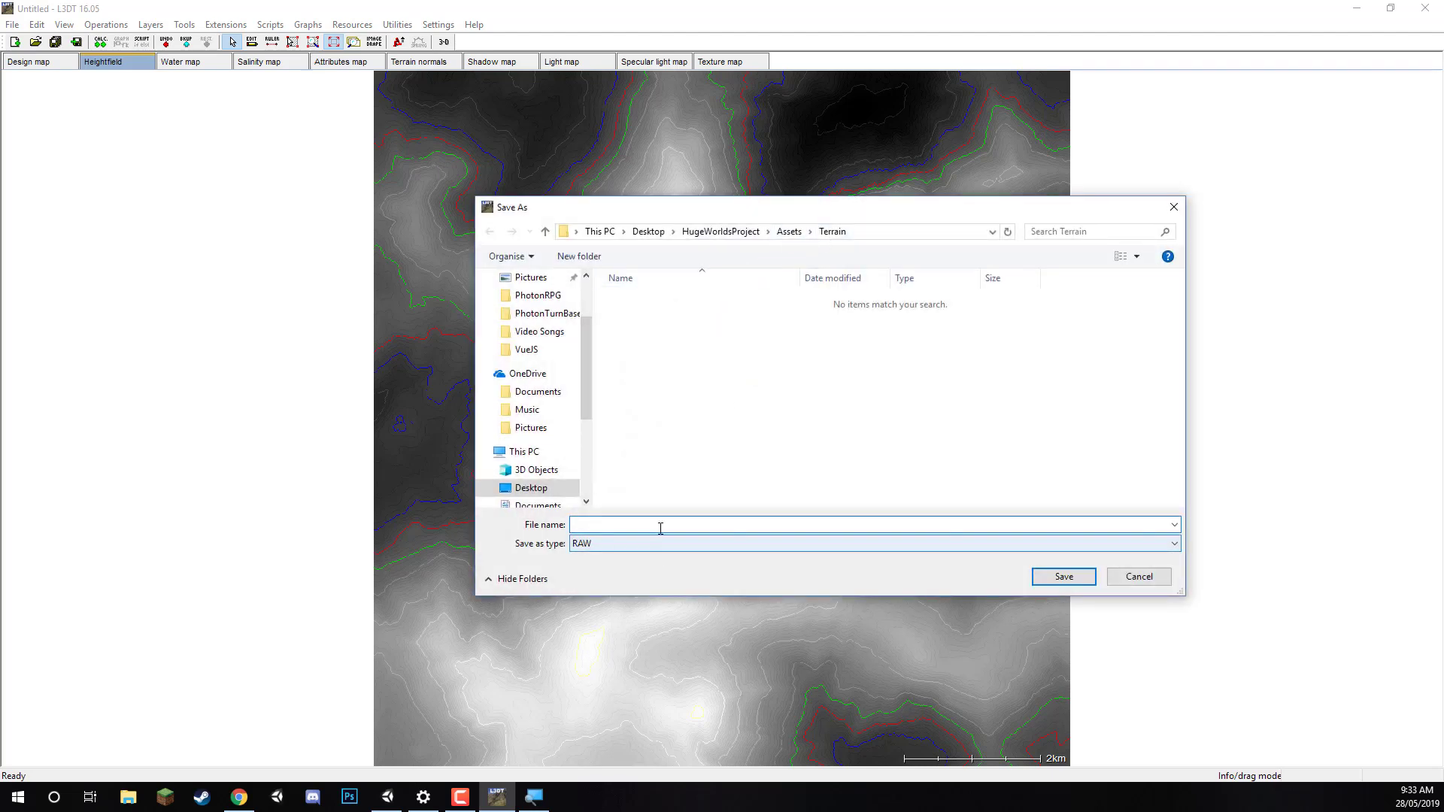
pyautogui.write('Ter')
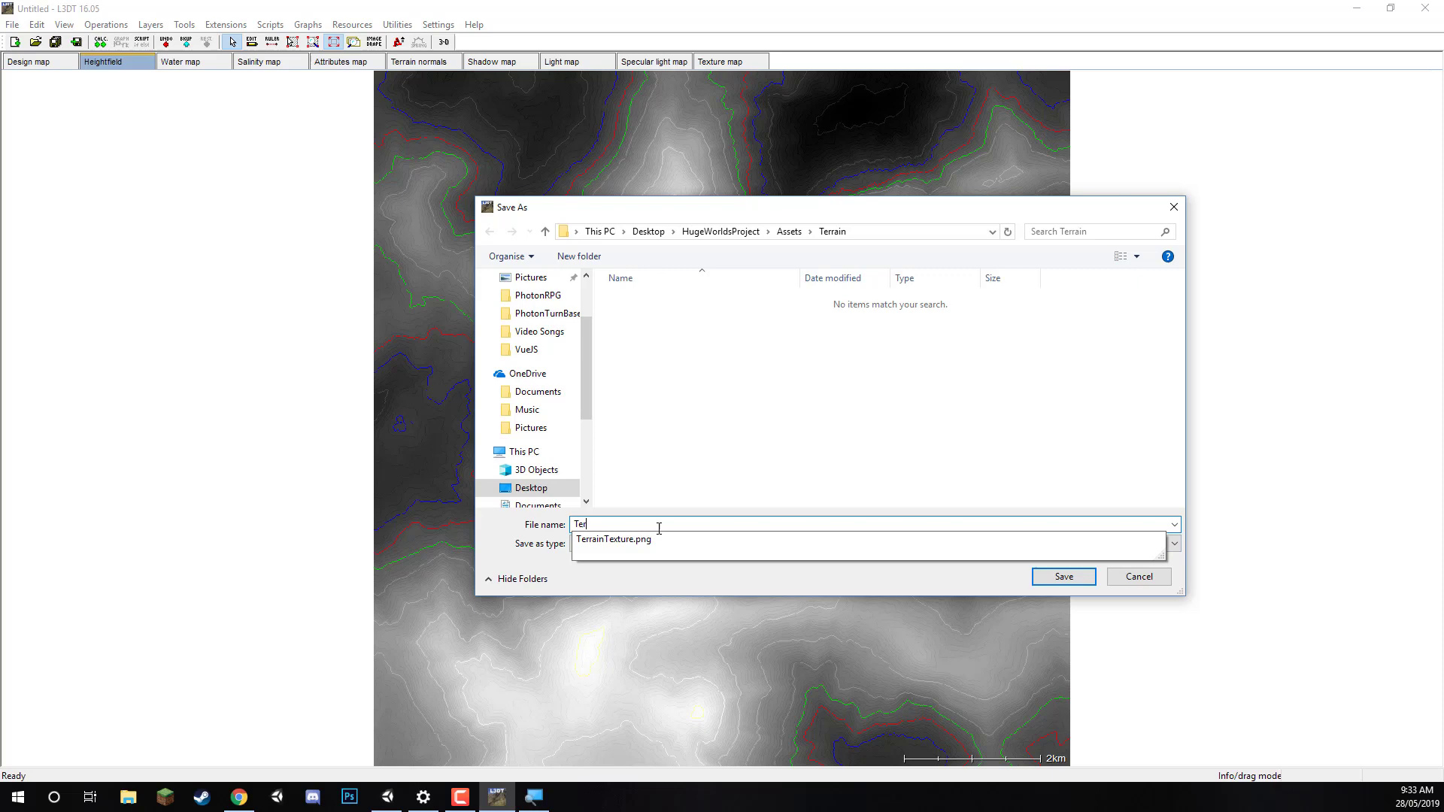
pyautogui.write('rainHeightmap')
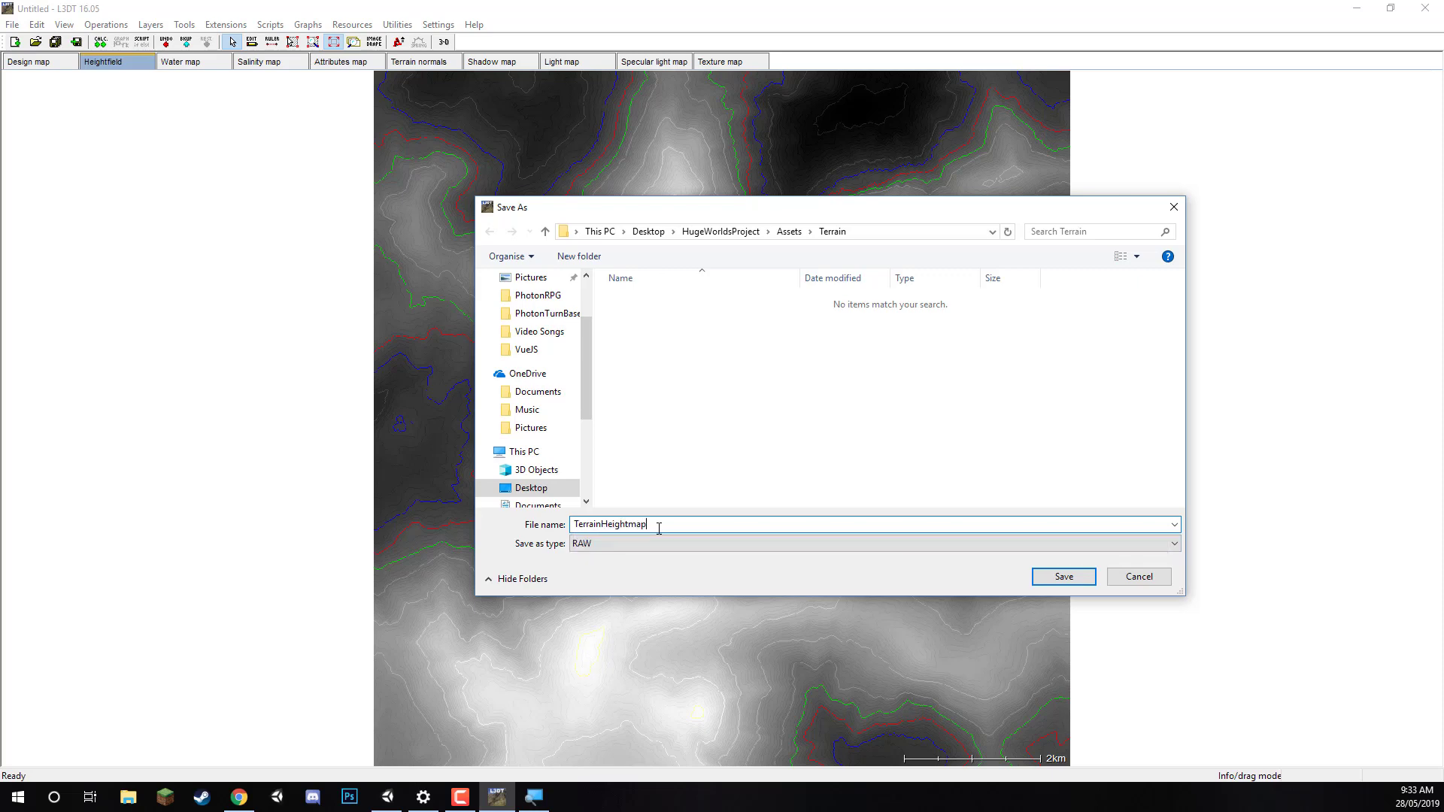
pyautogui.press('Return')
pyautogui.click(804, 491)
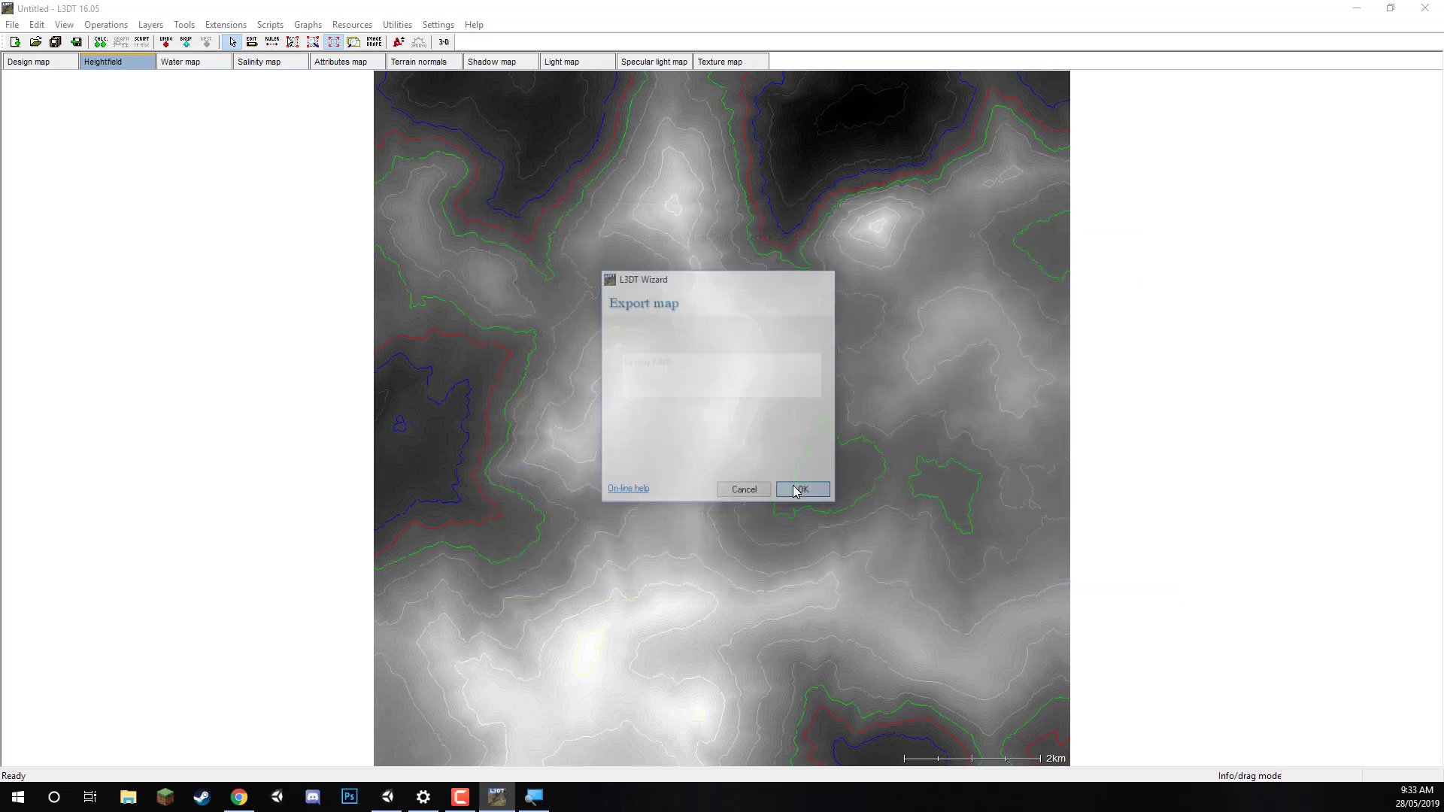